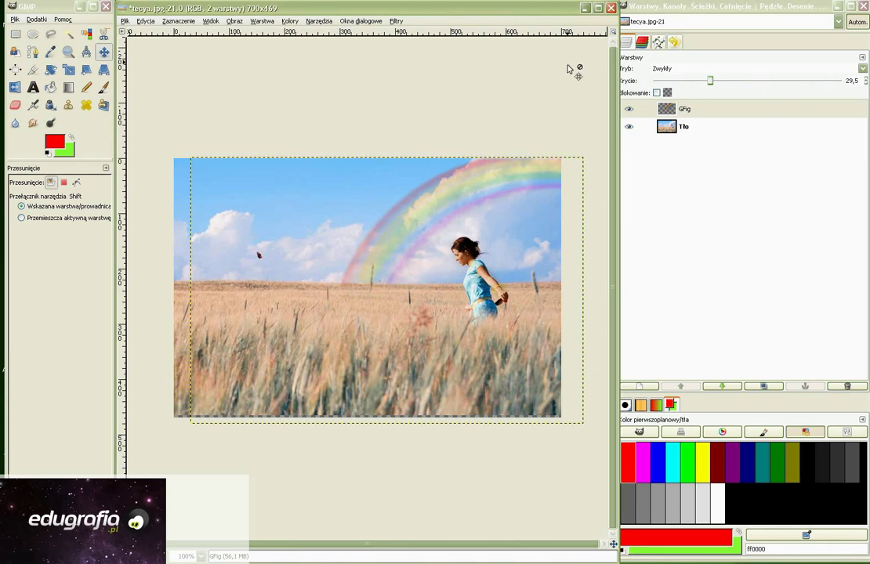
# Add an empty layer and draw a thick red Gfig arc from the horizon to the top-right corner
pyautogui.click(265, 21)
pyautogui.click(167, 281)
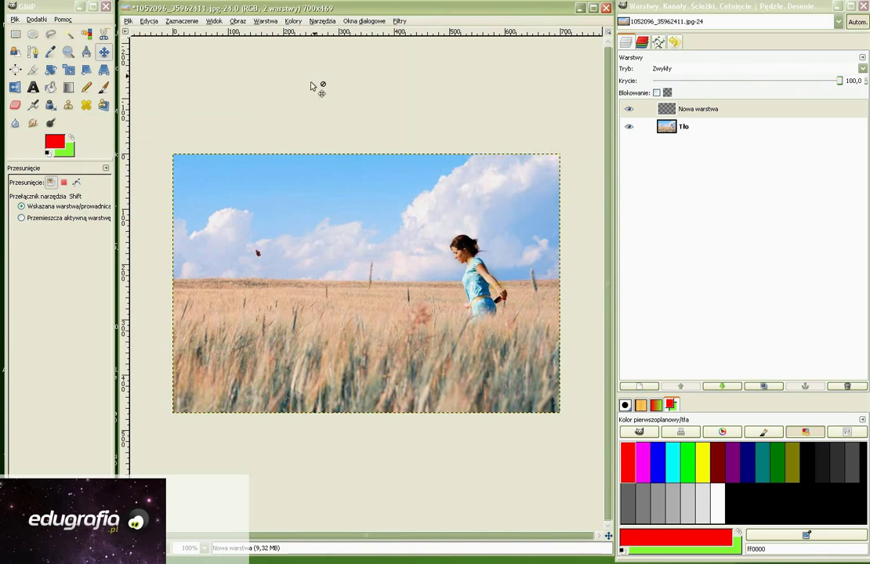
pyautogui.click(399, 21)
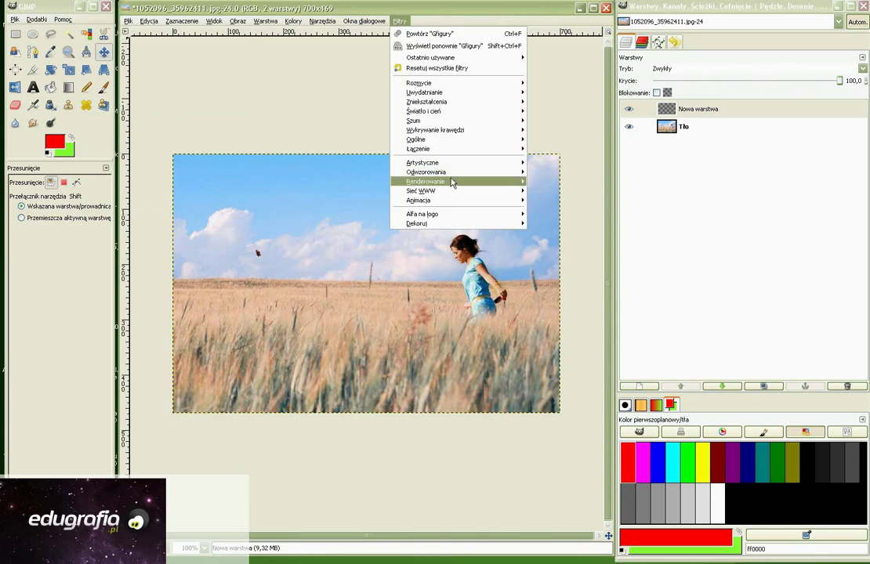
pyautogui.moveTo(425, 181)
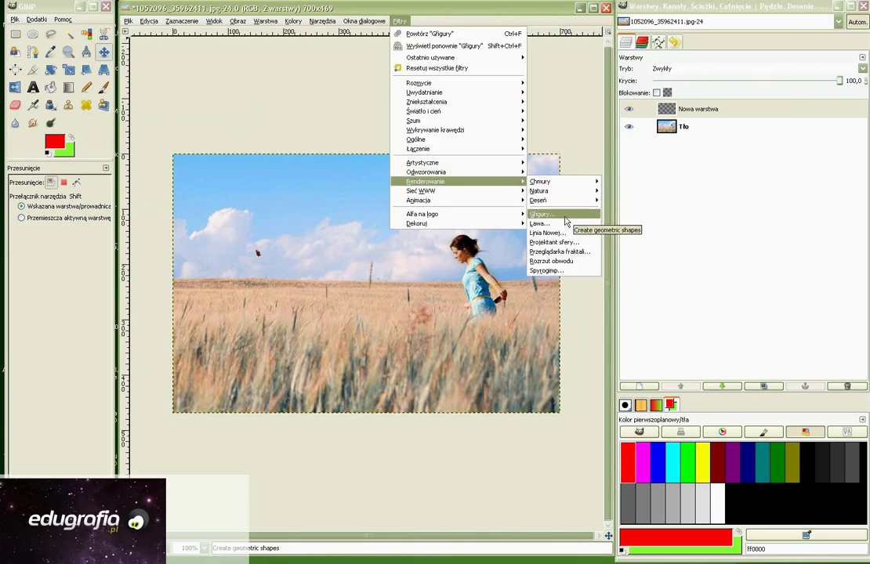
pyautogui.click(564, 216)
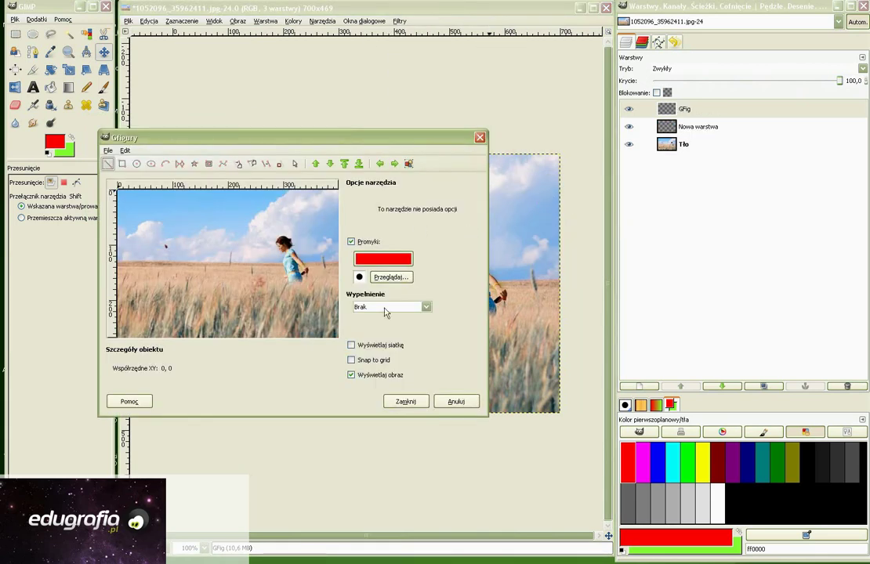
pyautogui.click(166, 163)
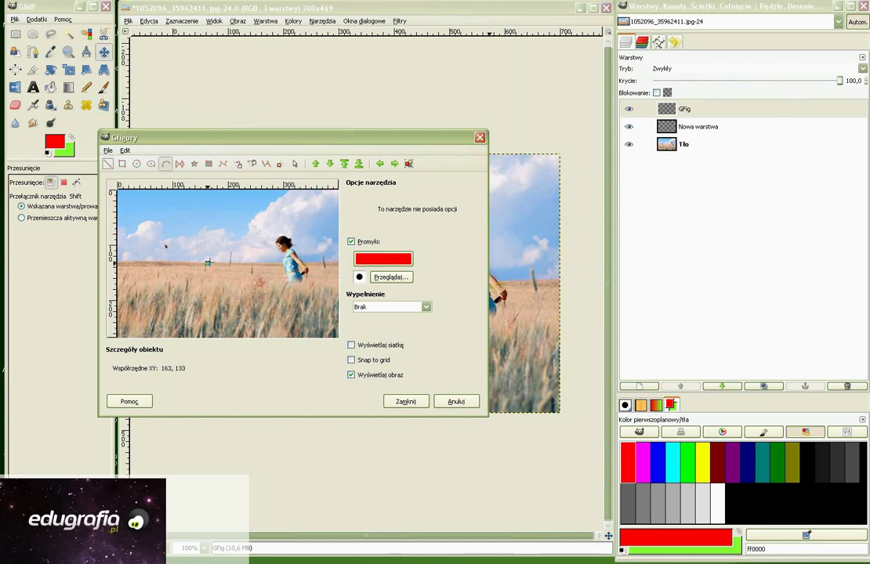
pyautogui.click(255, 216)
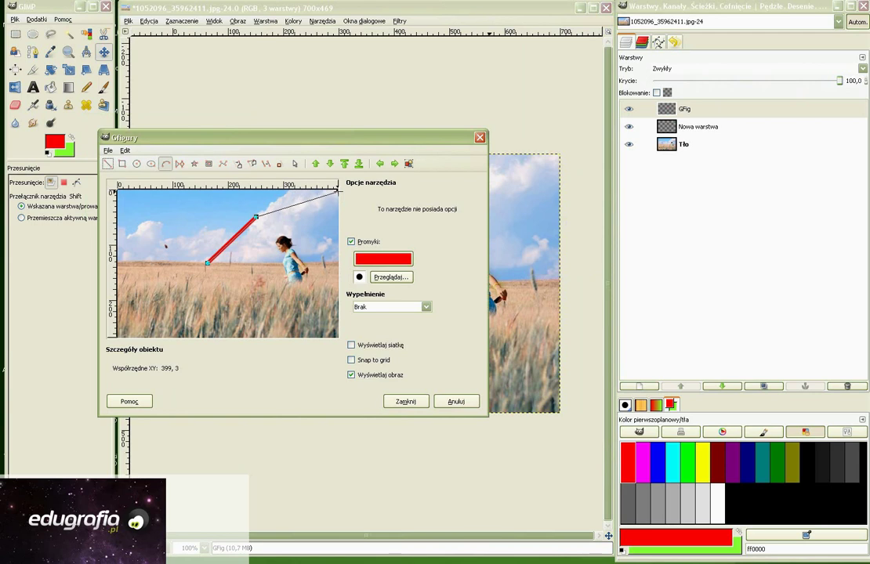
pyautogui.click(338, 191)
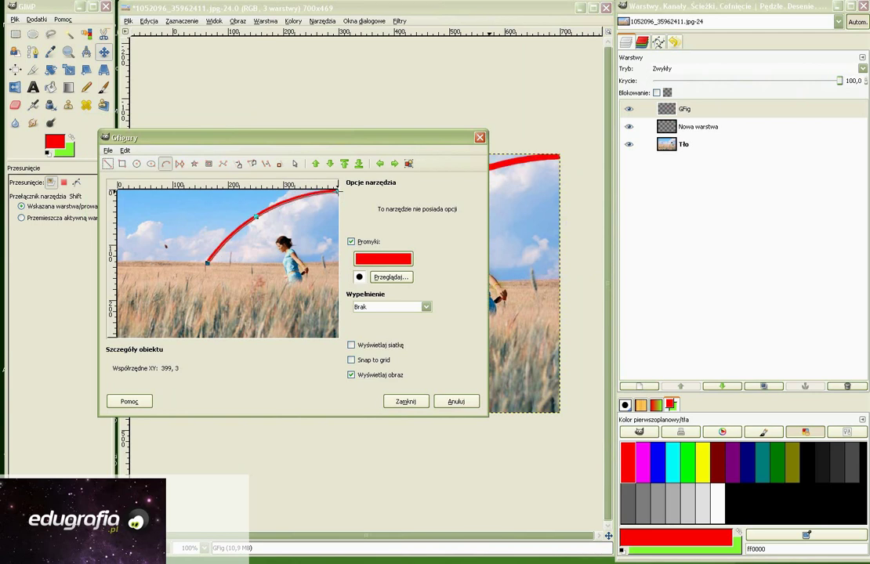
pyautogui.click(421, 401)
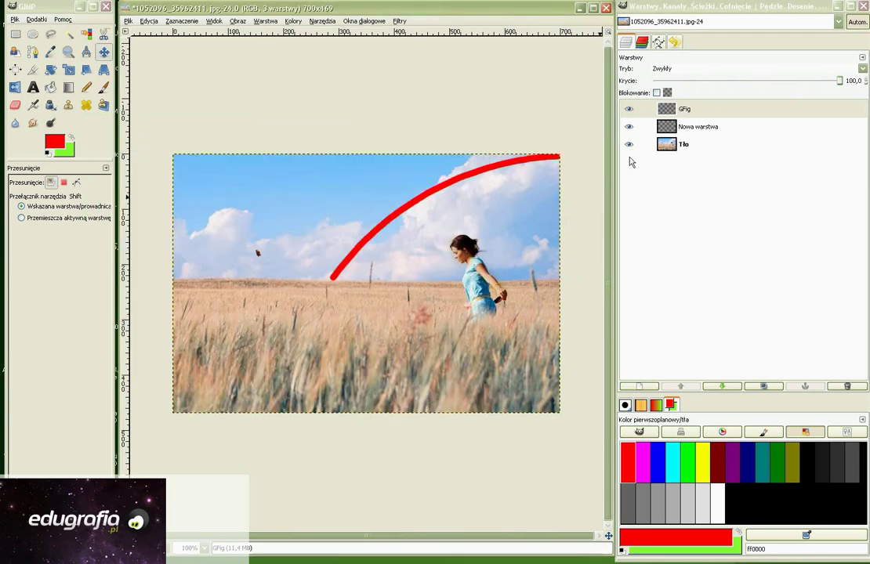
pyautogui.click(666, 126)
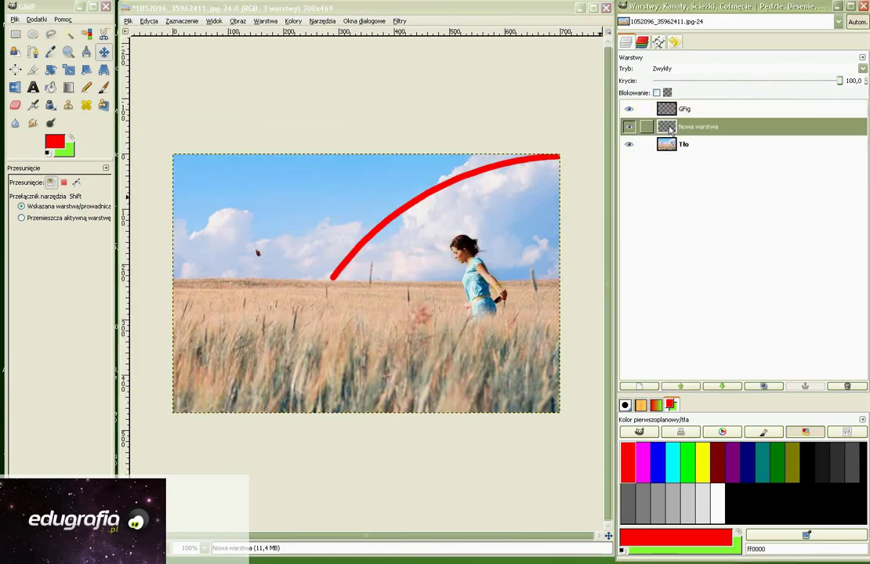
# Switch the Gfig stroke colour to orange and place a point, leaving three orange dots on the red arc
pyautogui.click(399, 20)
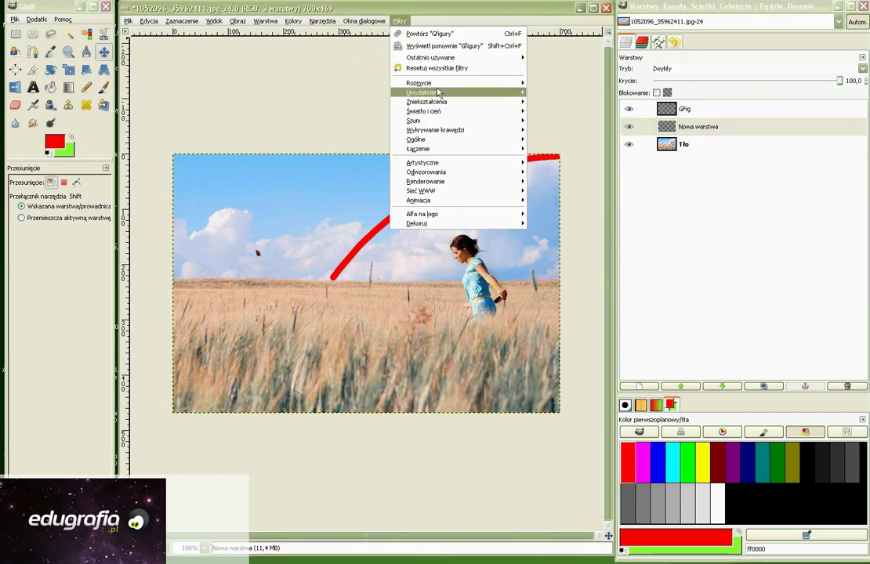
pyautogui.moveTo(425, 181)
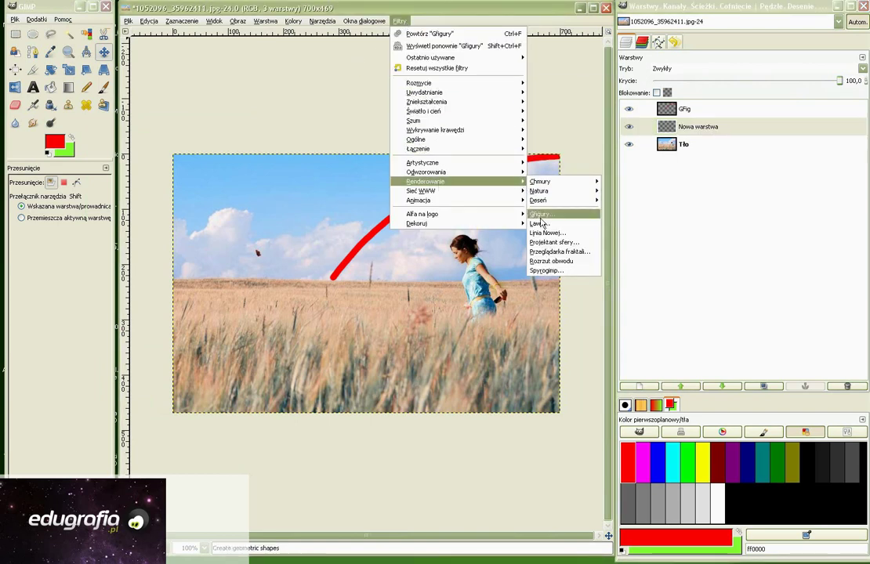
pyautogui.click(543, 214)
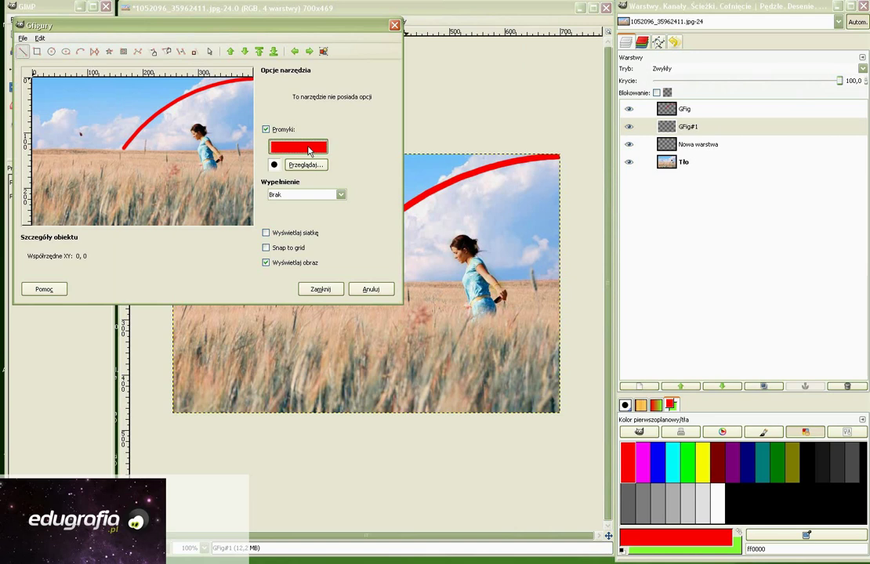
pyautogui.click(304, 148)
pyautogui.moveTo(233, 166); pyautogui.dragTo(260, 164)
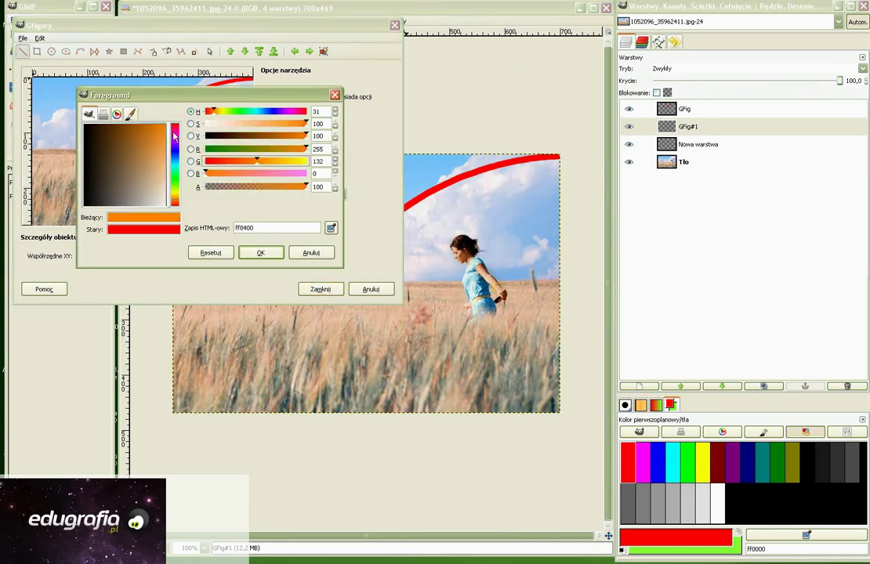
pyautogui.click(260, 252)
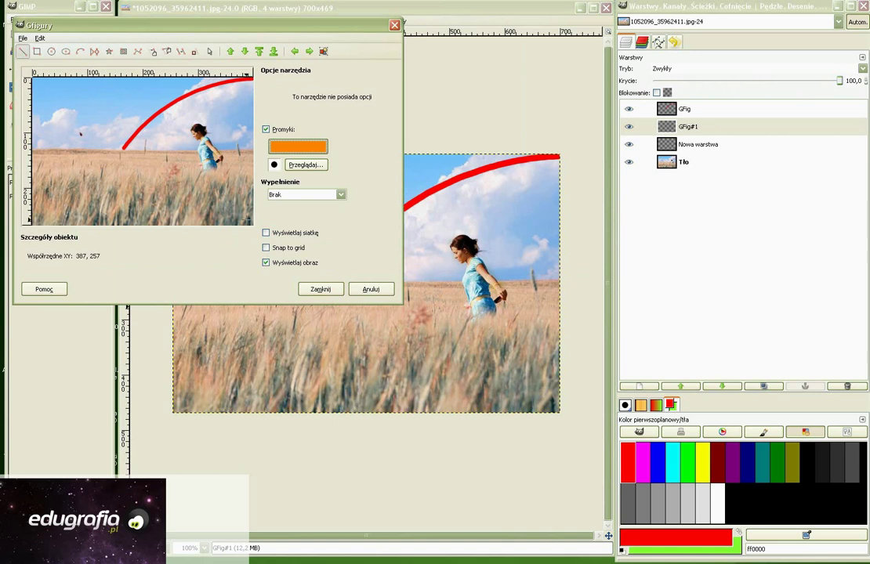
pyautogui.click(182, 106)
pyautogui.click(320, 290)
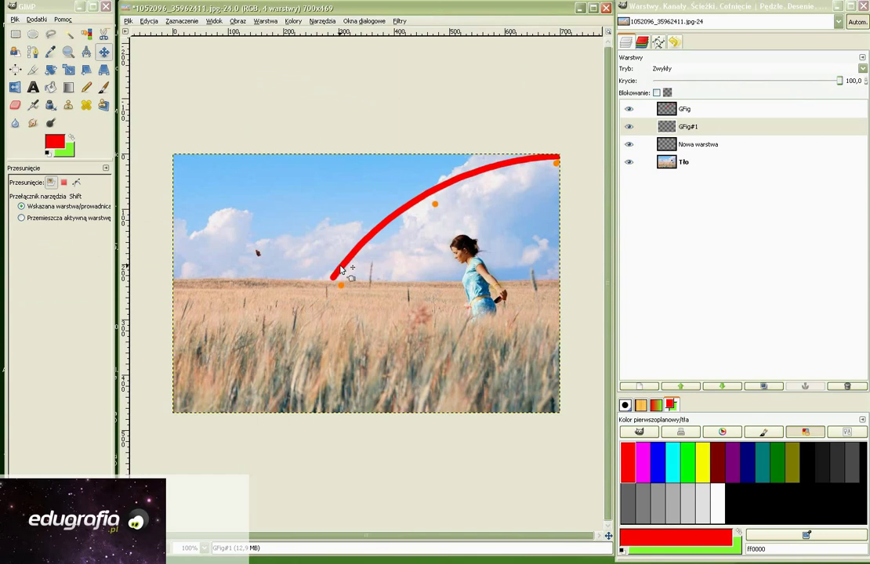
# Undo the stray orange dots and set the Gfig stroke colour to orange again
pyautogui.click(156, 21)
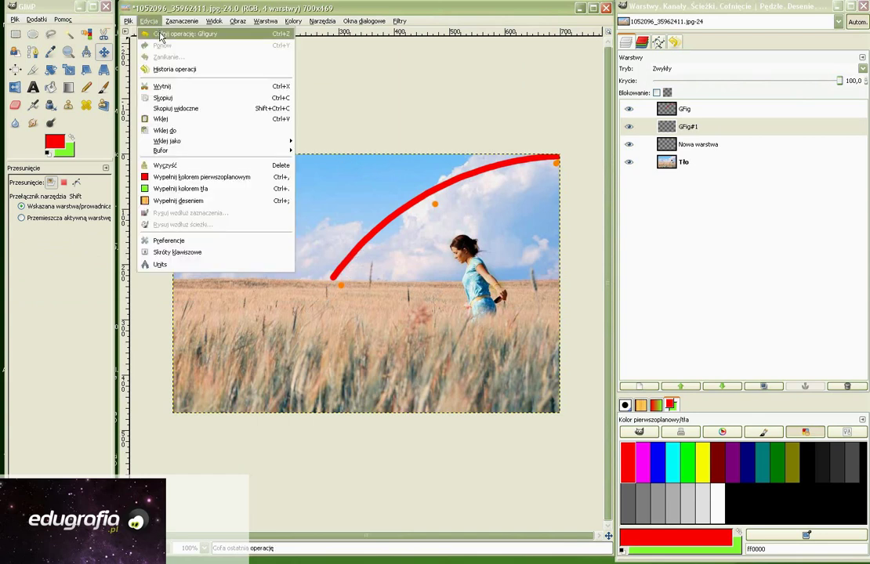
pyautogui.click(141, 33)
pyautogui.click(399, 21)
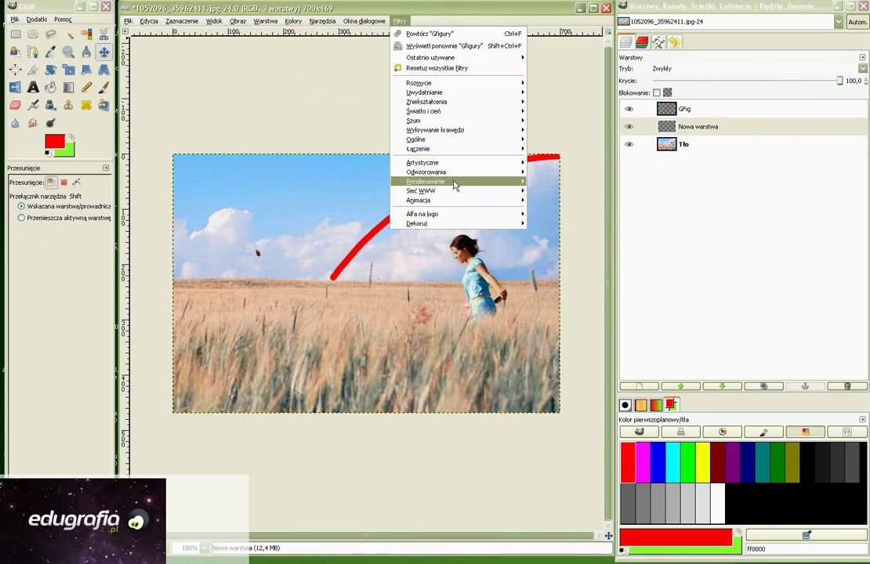
pyautogui.moveTo(459, 181)
pyautogui.click(554, 222)
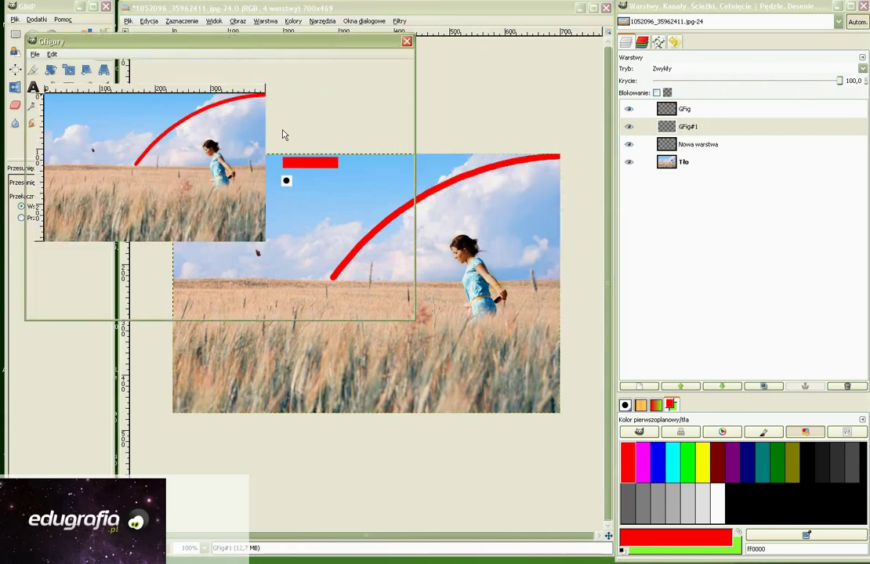
pyautogui.click(276, 174)
pyautogui.click(246, 178)
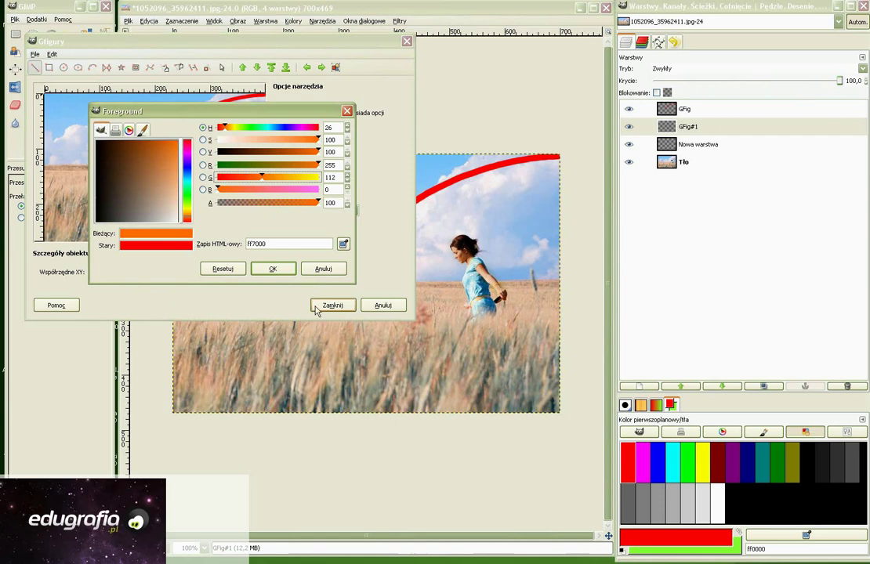
pyautogui.click(275, 270)
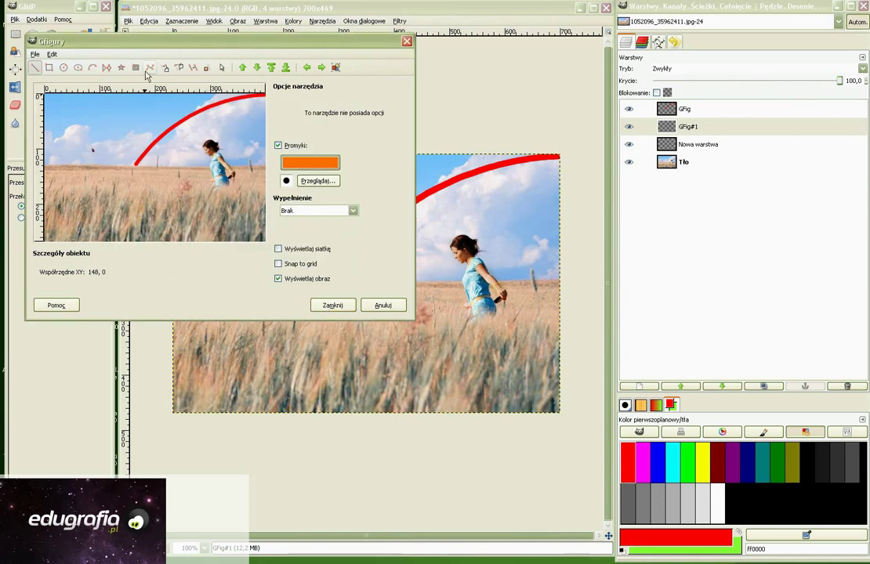
# Draw a three-point orange arc just inside the red arc, then reselect Nowa warstwa
pyautogui.click(94, 68)
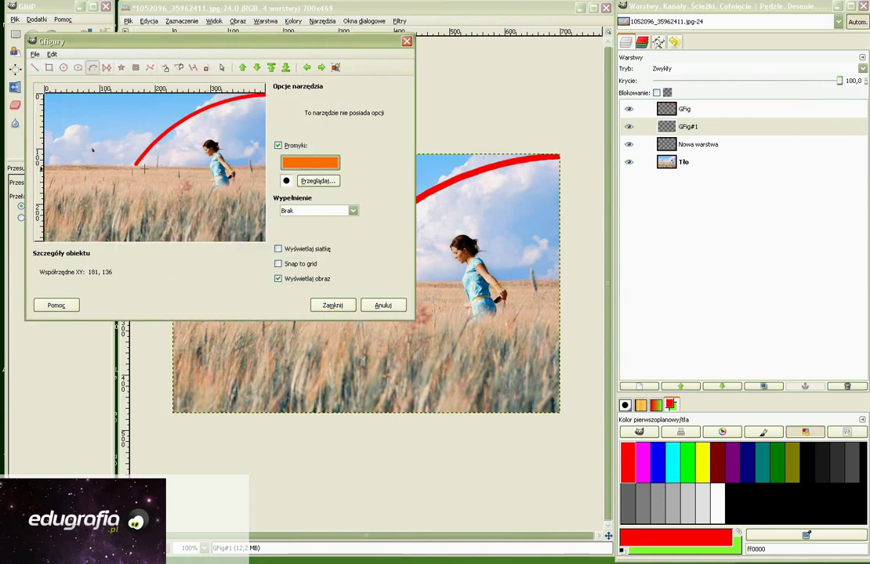
pyautogui.click(194, 121)
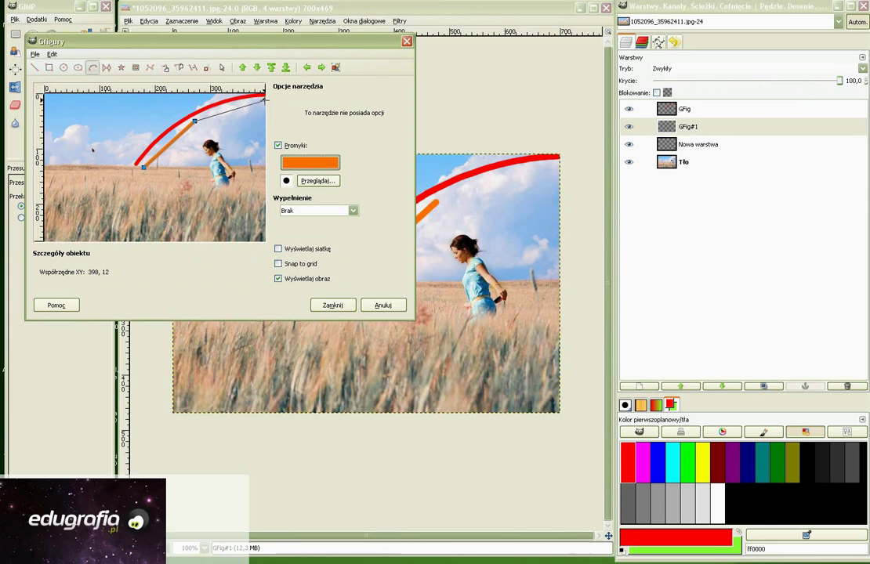
pyautogui.click(266, 97)
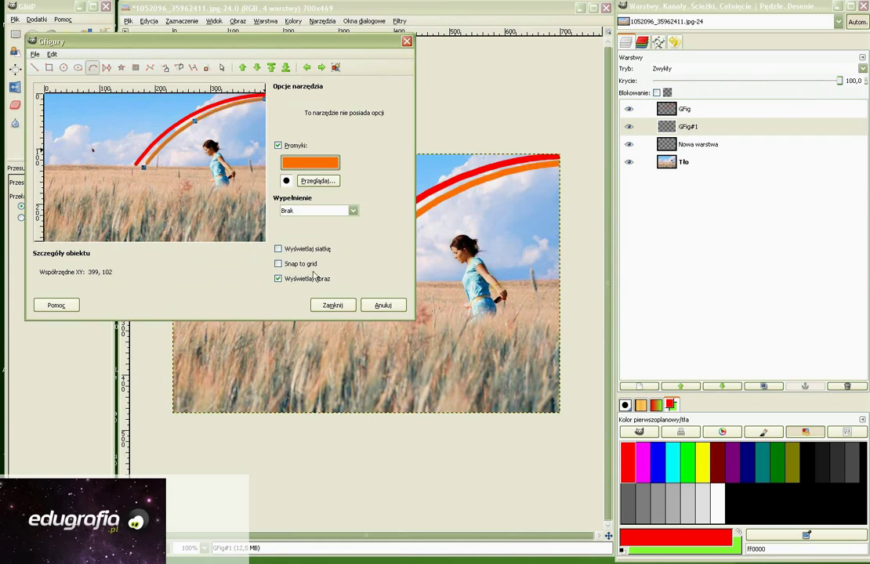
pyautogui.click(326, 307)
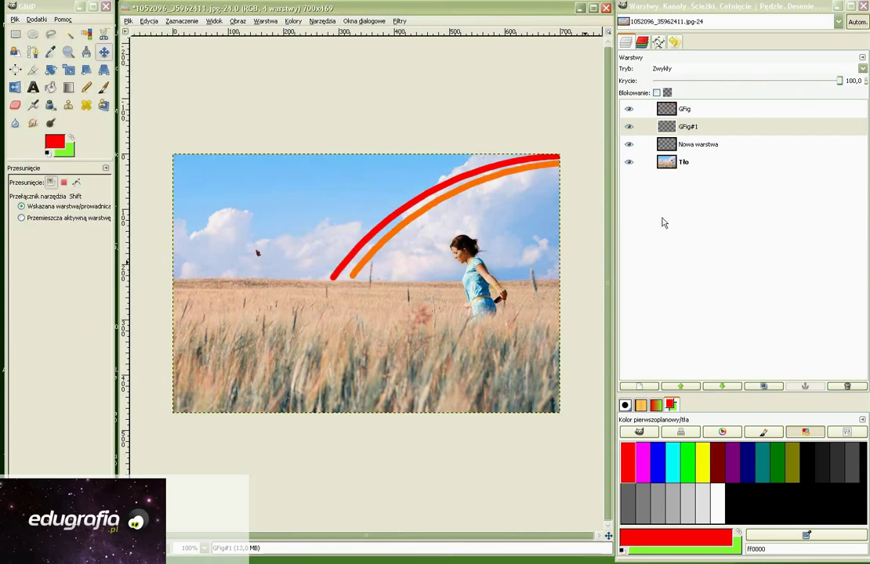
pyautogui.click(641, 144)
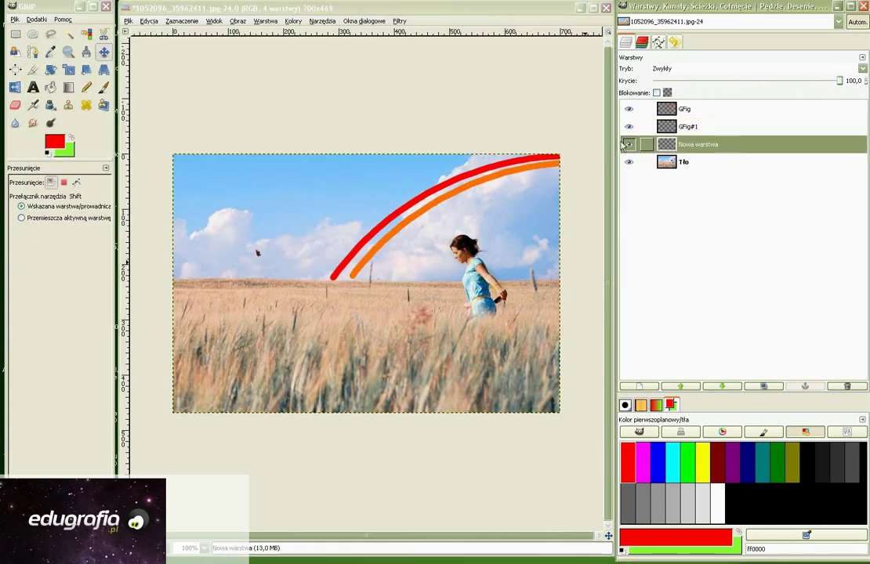
# Choose the Gfig arc tool with stroke colour yellow ffd800
pyautogui.click(399, 22)
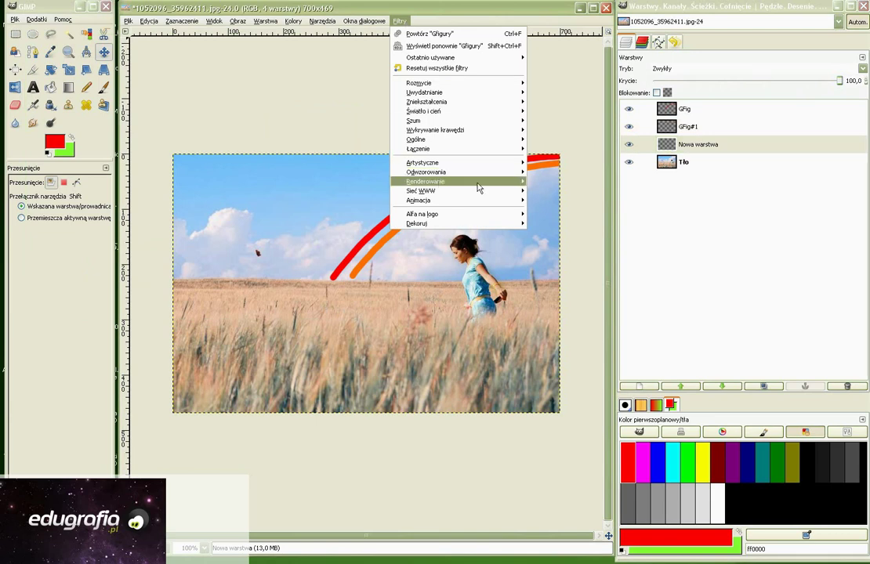
pyautogui.moveTo(426, 181)
pyautogui.click(541, 214)
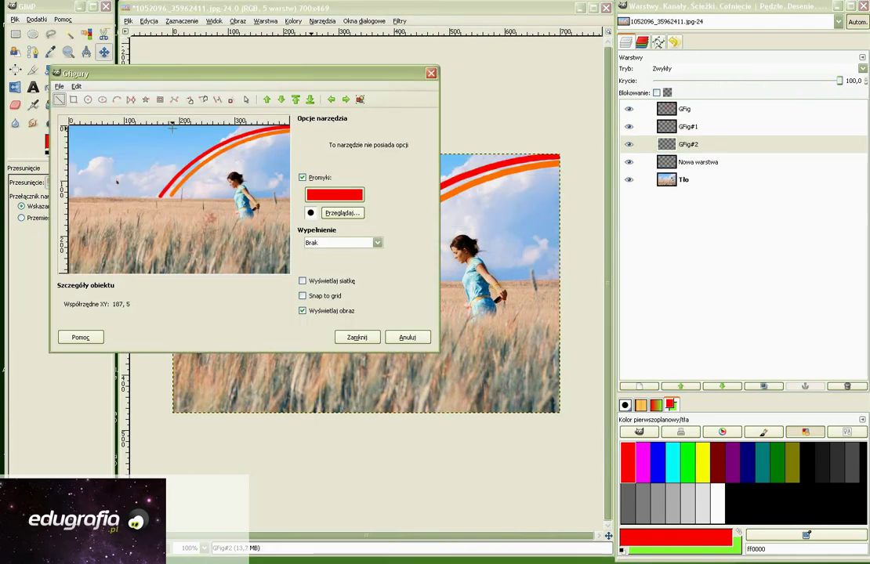
pyautogui.click(118, 99)
pyautogui.click(330, 195)
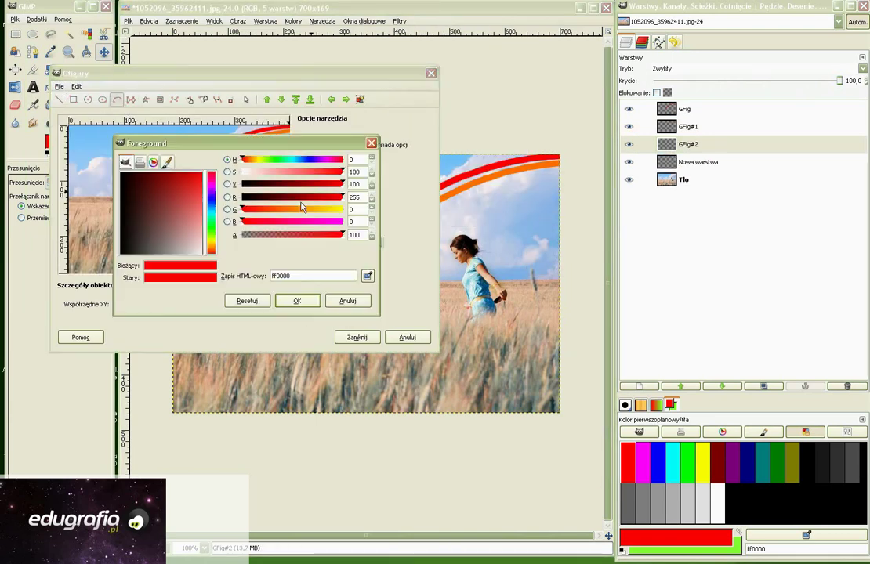
pyautogui.moveTo(332, 213); pyautogui.dragTo(328, 210)
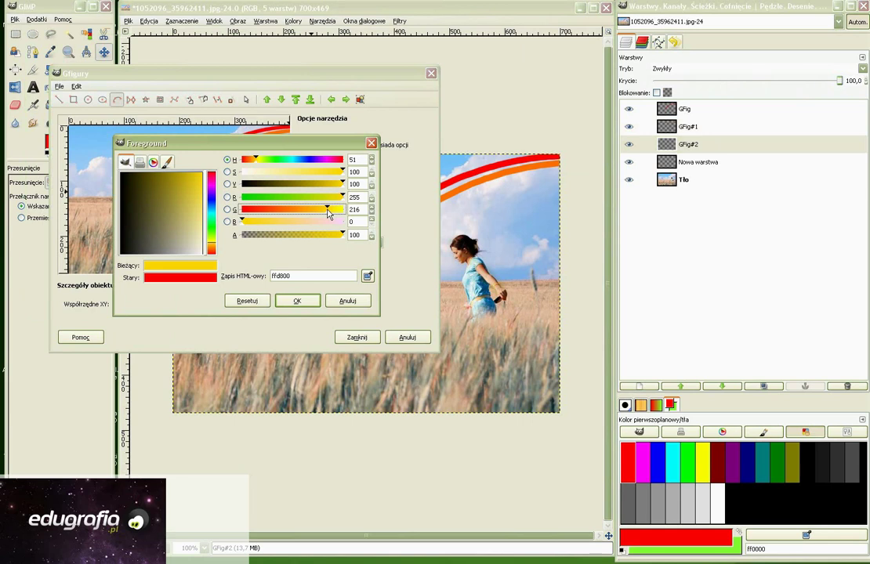
pyautogui.click(304, 302)
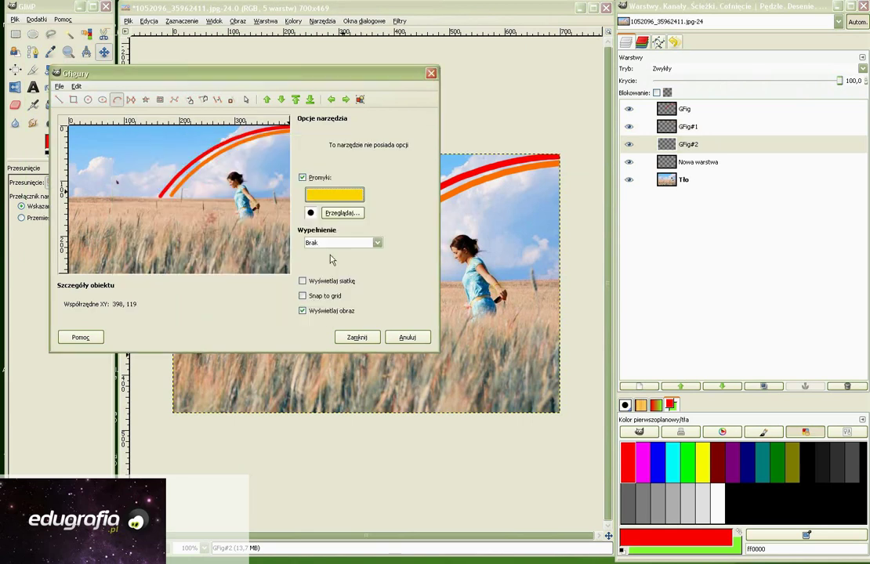
# Draw a three-point yellow arc just inside the orange band
pyautogui.click(173, 200)
pyautogui.click(229, 157)
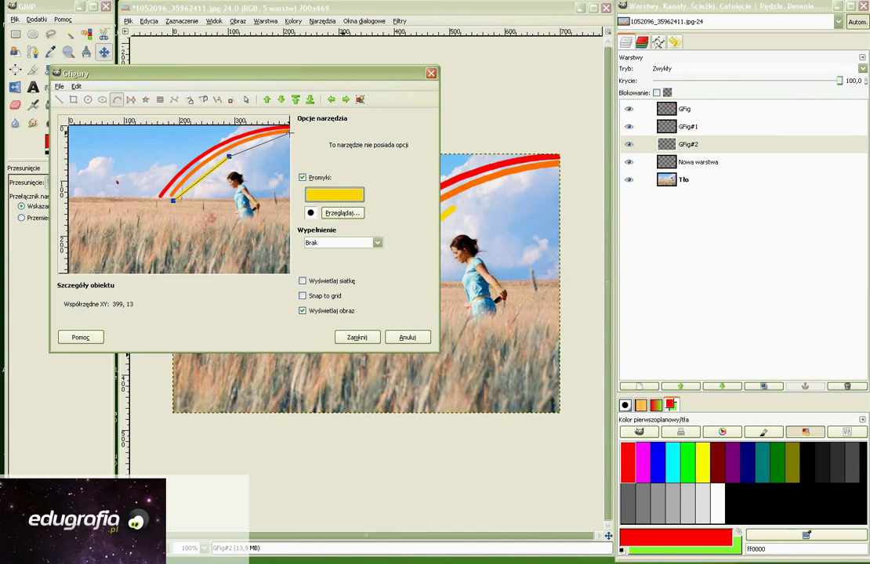
pyautogui.click(289, 135)
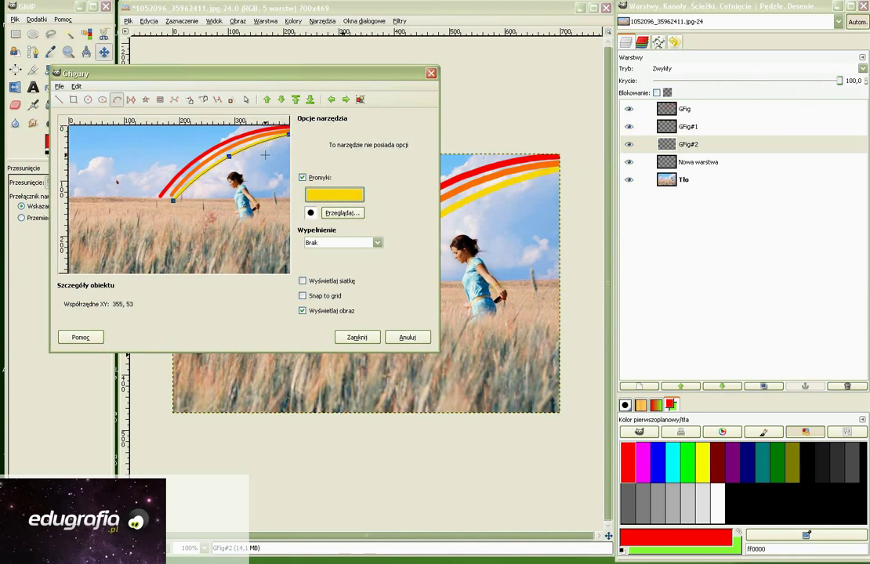
pyautogui.click(357, 337)
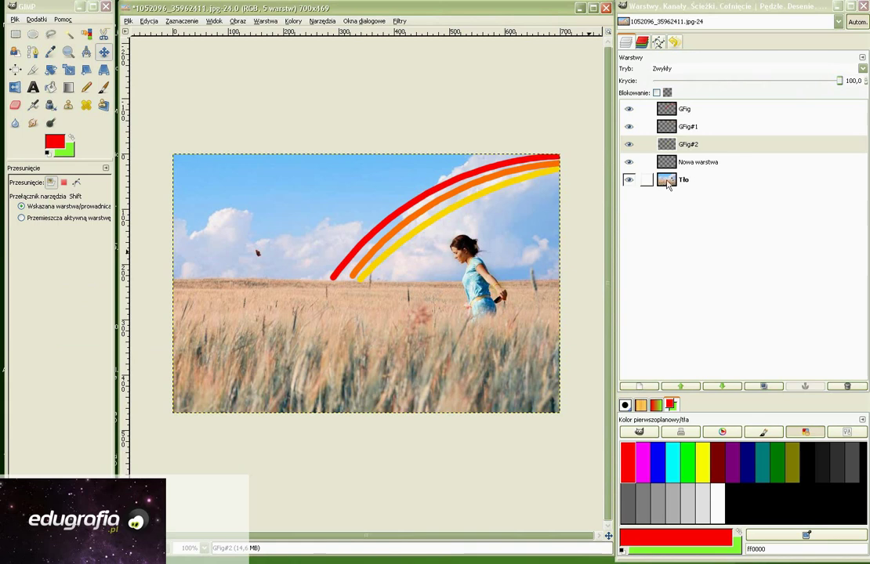
# With Nowa warstwa active, set the Gfig stroke colour to green 009b24
pyautogui.click(668, 164)
pyautogui.click(399, 20)
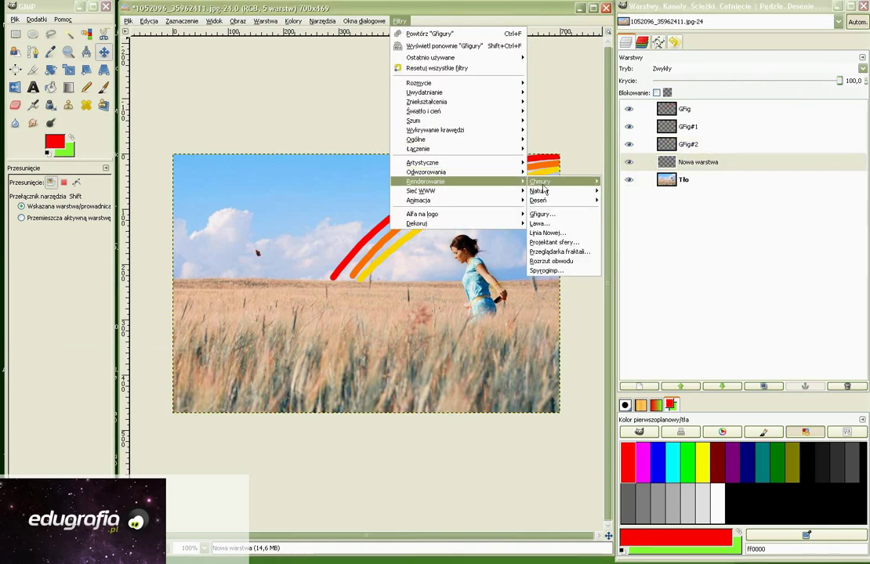
pyautogui.moveTo(424, 181)
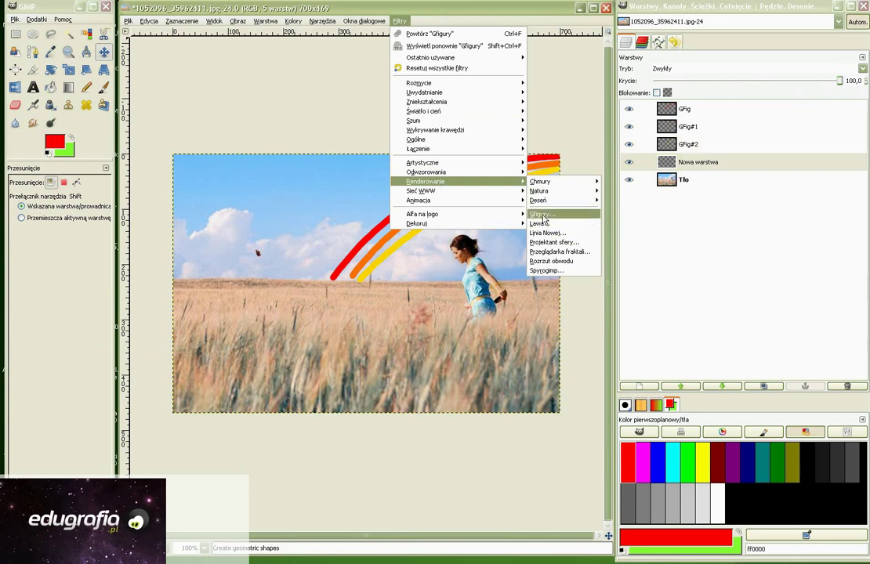
pyautogui.click(542, 214)
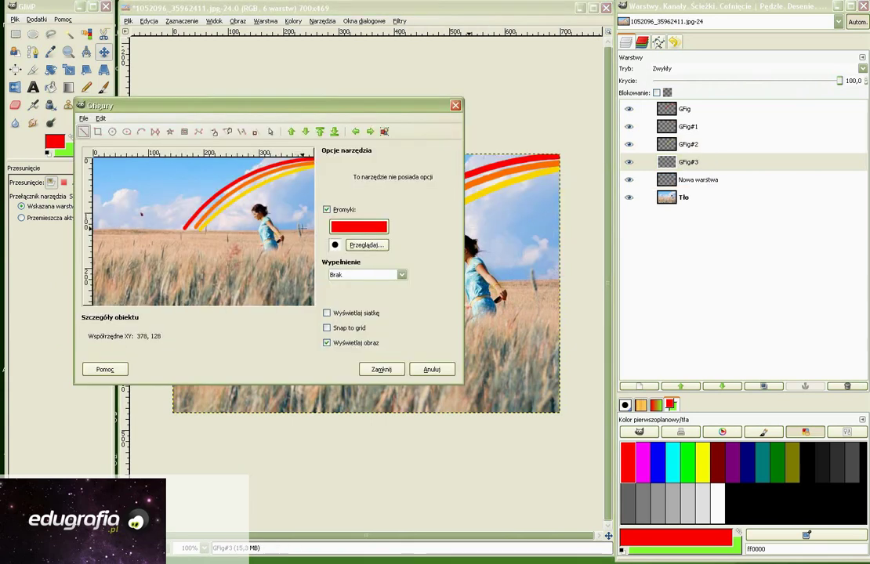
pyautogui.click(345, 227)
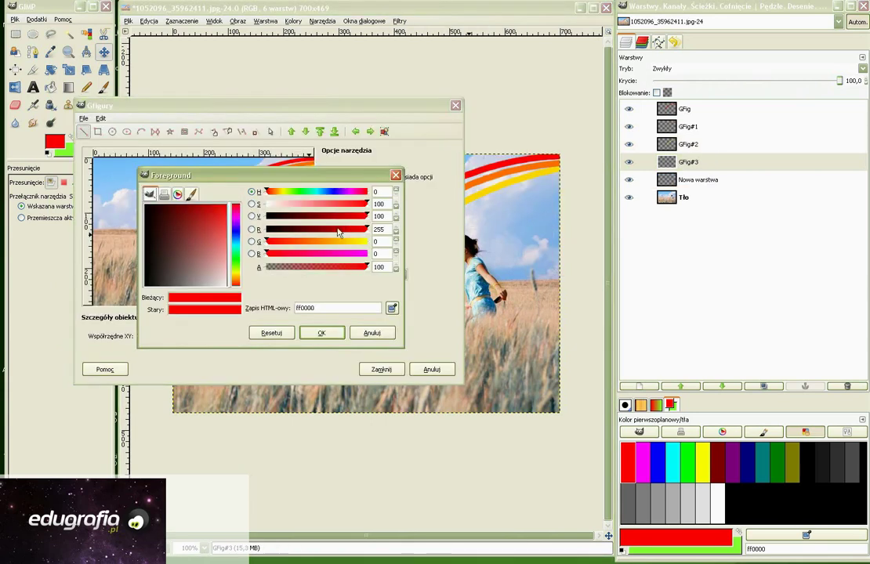
pyautogui.click(232, 251)
pyautogui.click(195, 235)
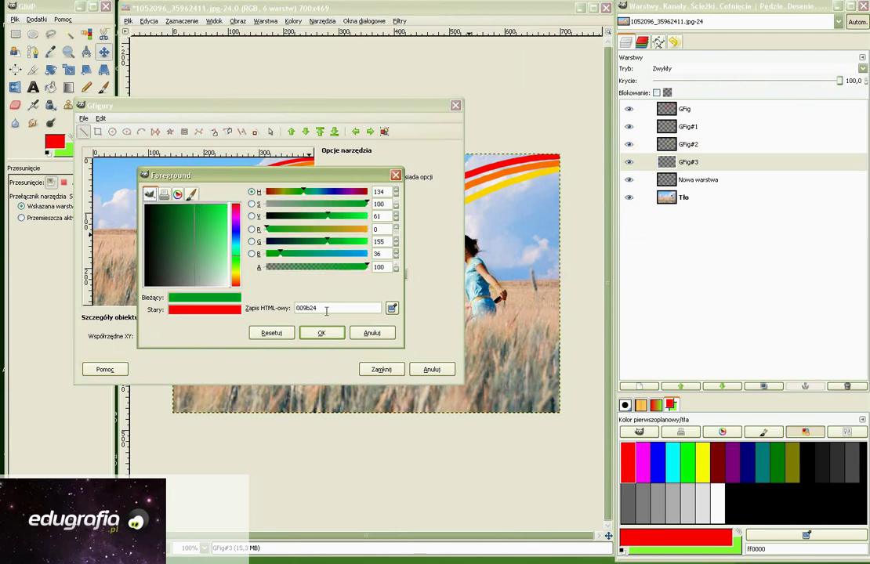
pyautogui.click(329, 335)
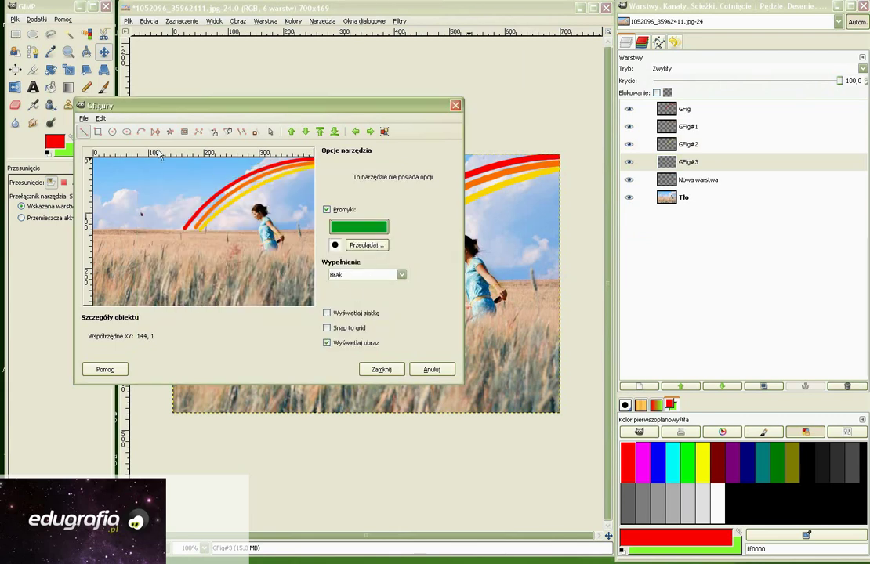
# Draw a three-point green arc just inside the yellow band
pyautogui.click(141, 131)
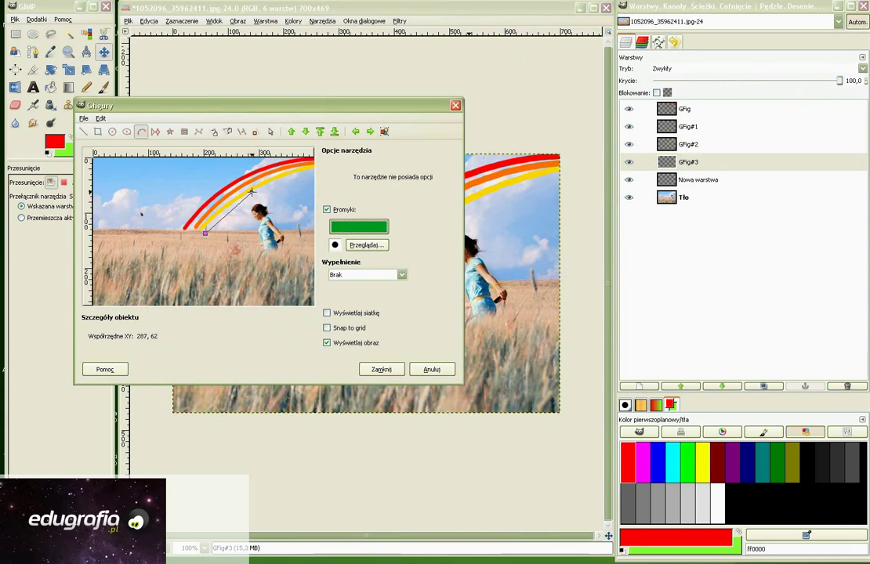
pyautogui.click(290, 175)
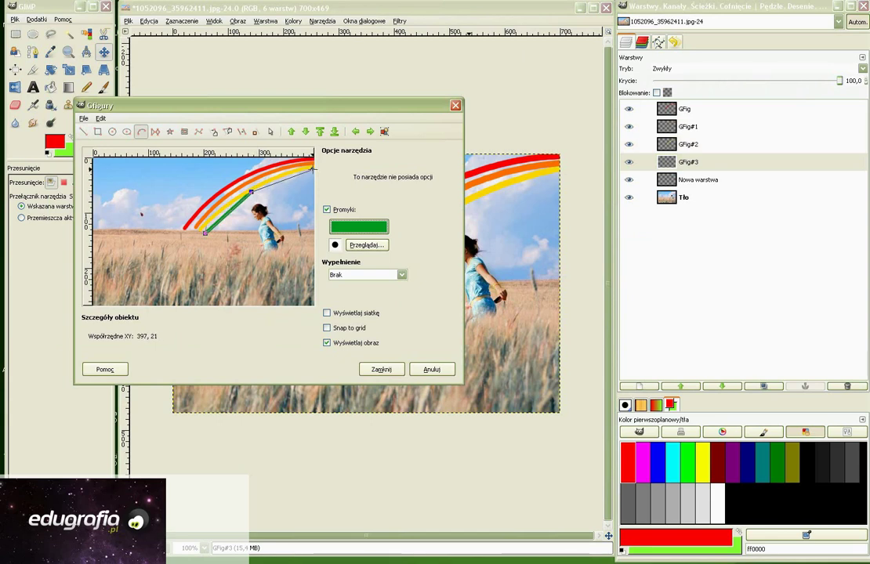
pyautogui.click(311, 167)
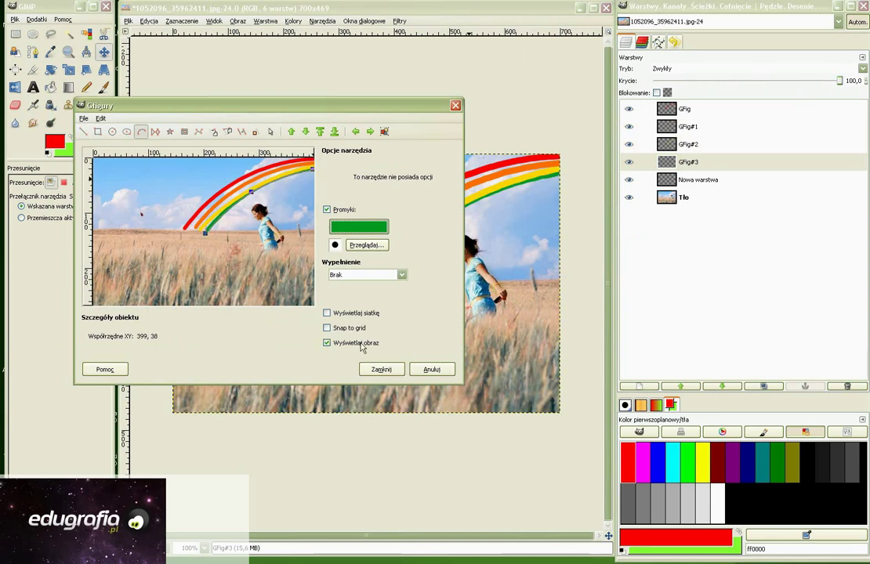
pyautogui.click(380, 369)
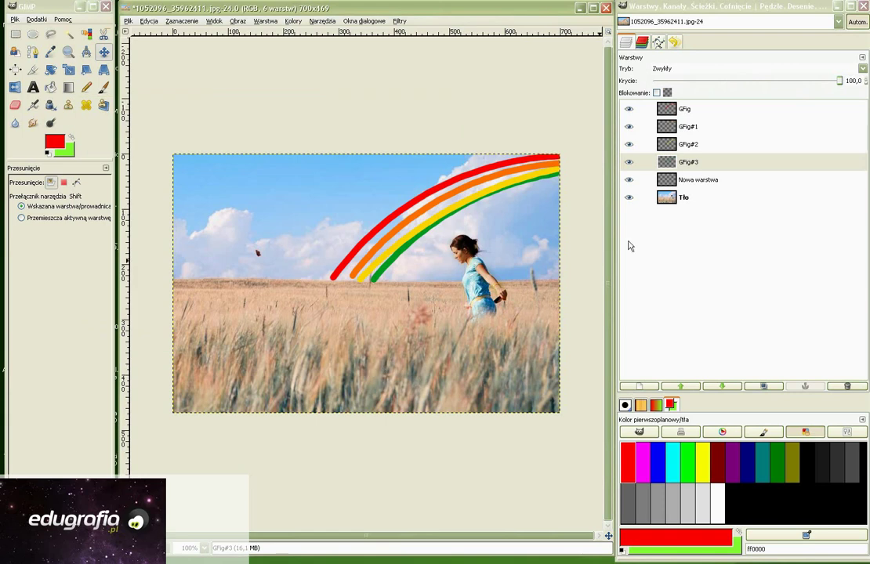
# Move the GFig#3 green arc a few pixels down-right, then reselect Nowa warstwa
pyautogui.click(660, 166)
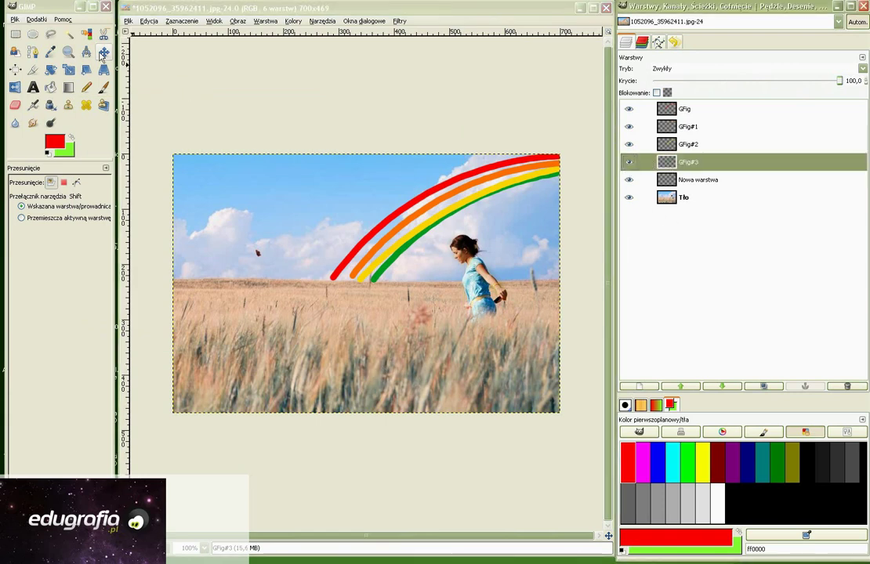
pyautogui.click(469, 202)
pyautogui.moveTo(468, 202); pyautogui.dragTo(475, 212)
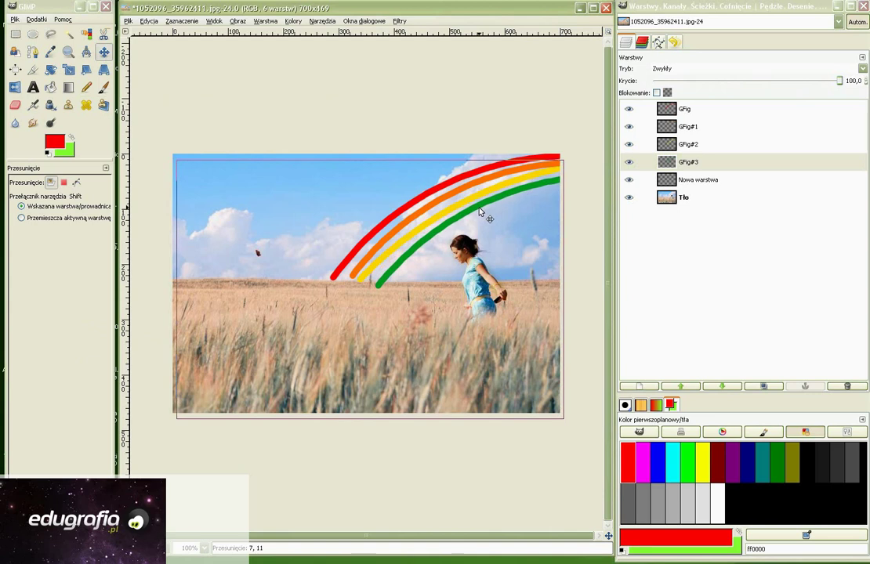
pyautogui.click(667, 180)
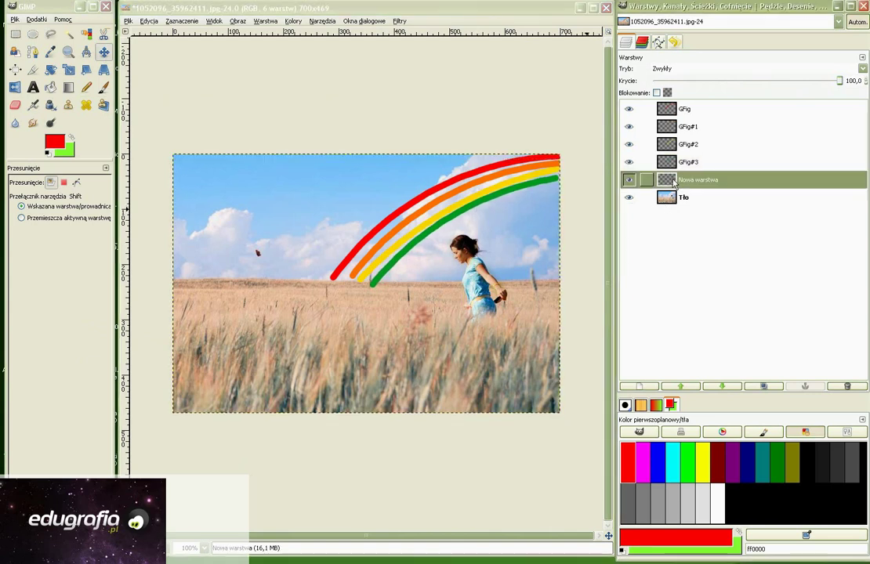
# Choose the Gfig arc tool with stroke colour light blue 0090e3
pyautogui.click(399, 21)
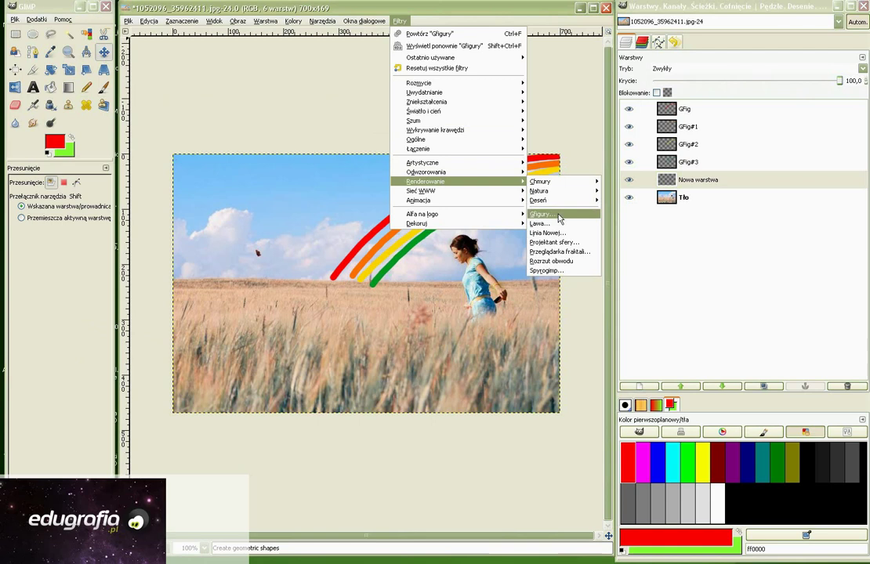
pyautogui.click(483, 189)
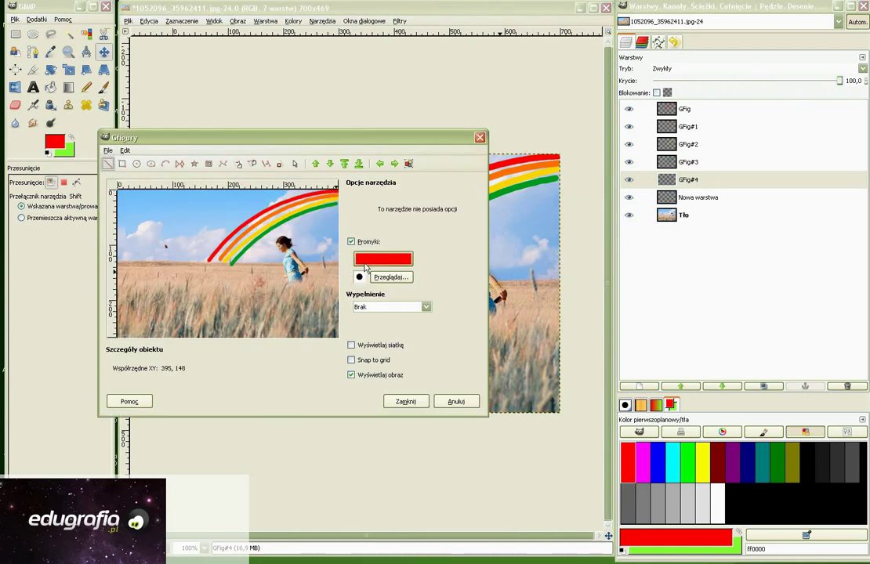
pyautogui.click(165, 163)
pyautogui.click(359, 261)
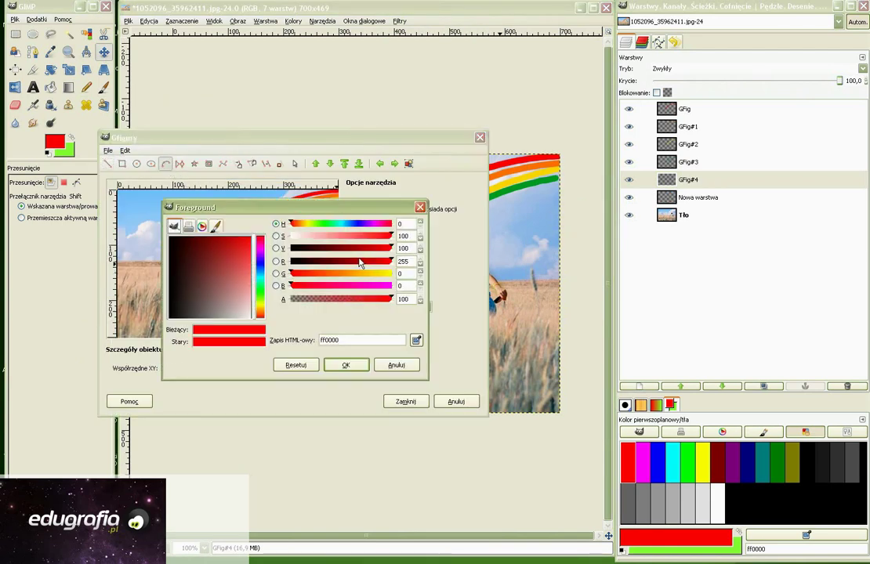
pyautogui.click(261, 272)
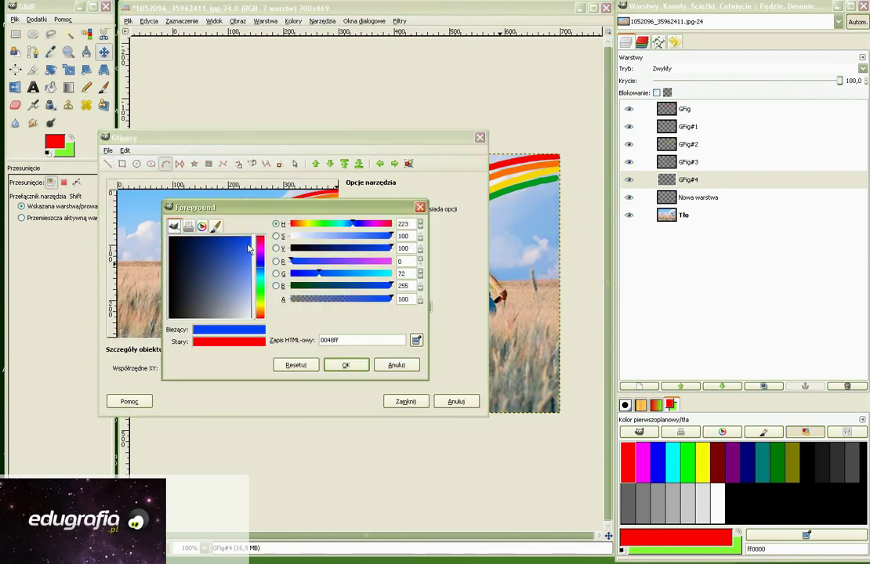
pyautogui.moveTo(264, 278); pyautogui.dragTo(263, 284)
pyautogui.click(243, 240)
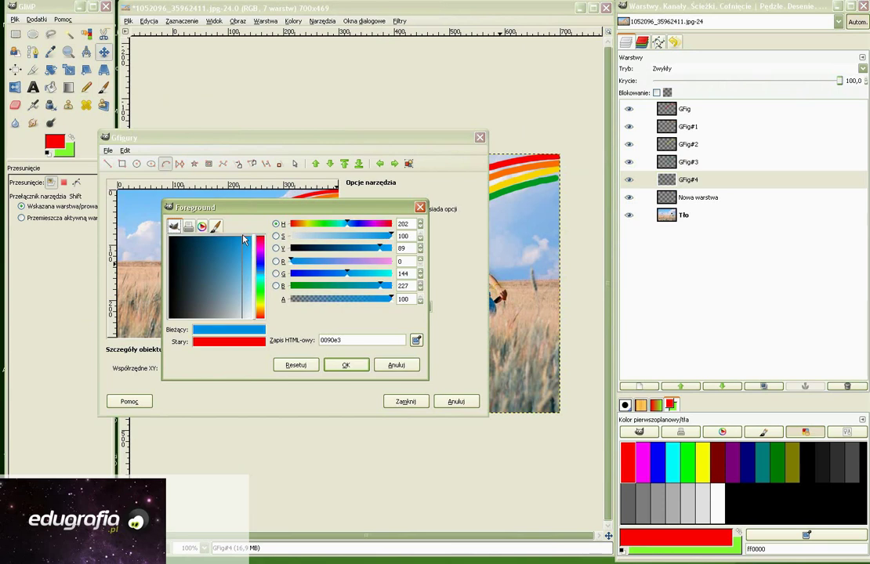
pyautogui.click(345, 366)
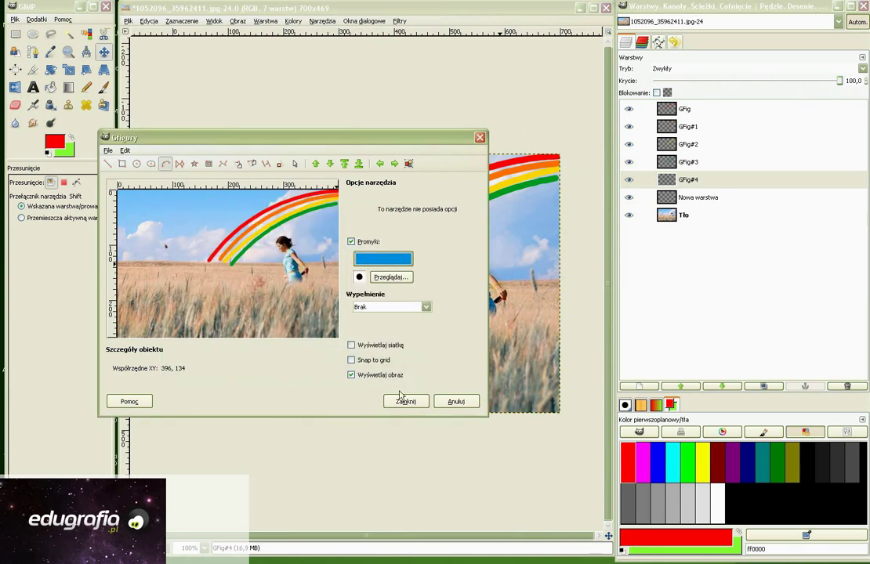
# Draw a three-point blue arc inside the green band, then reselect Nowa warstwa
pyautogui.click(237, 264)
pyautogui.click(287, 225)
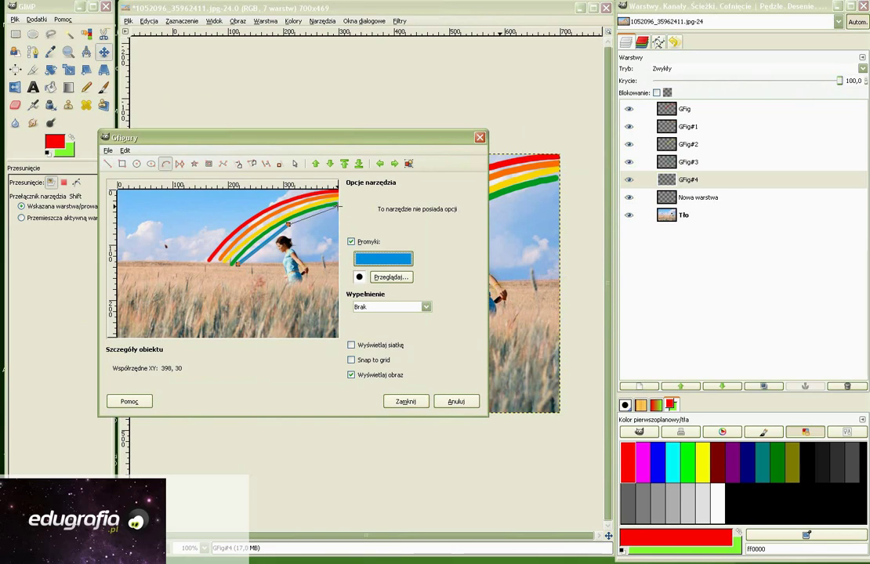
pyautogui.click(337, 205)
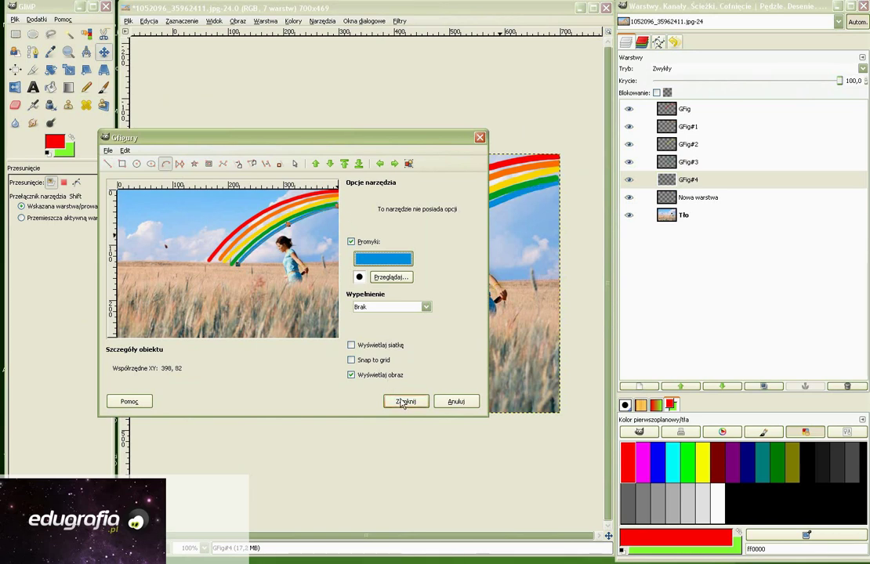
pyautogui.click(404, 401)
pyautogui.click(650, 198)
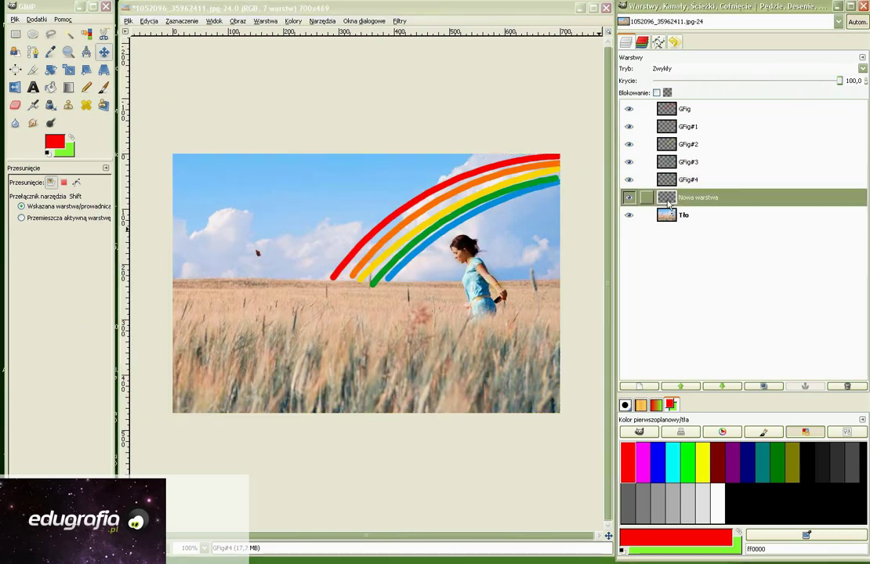
# Draw a blue-violet Gfig arc just inside the light blue band
pyautogui.click(398, 21)
pyautogui.moveTo(426, 181)
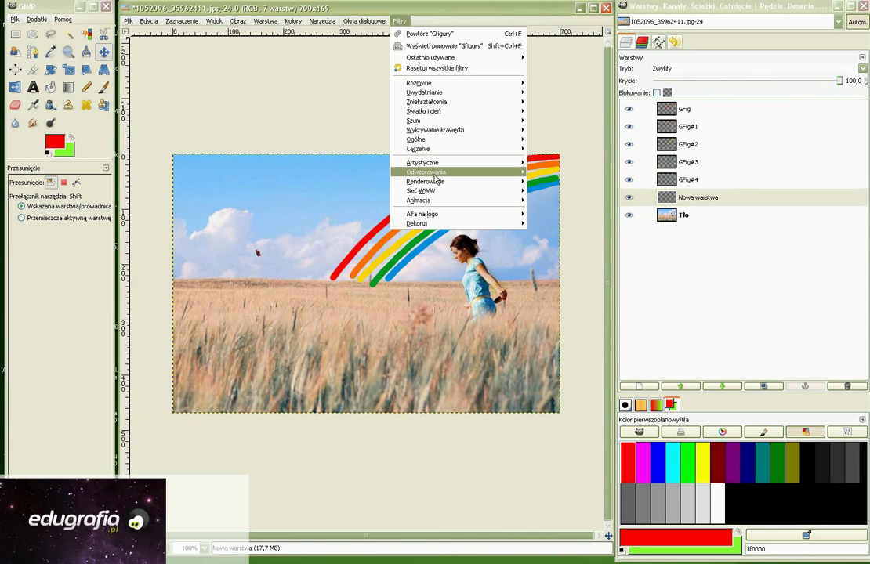
pyautogui.click(540, 215)
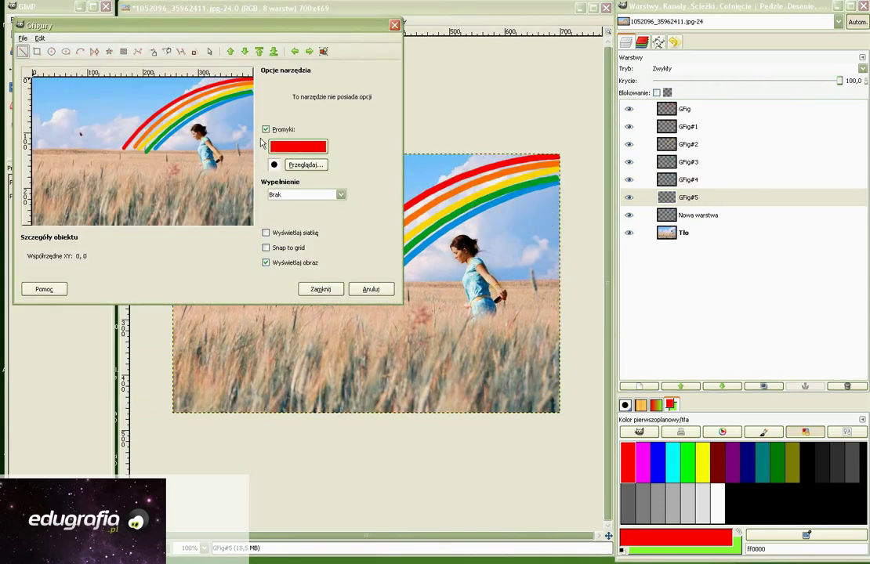
pyautogui.click(286, 149)
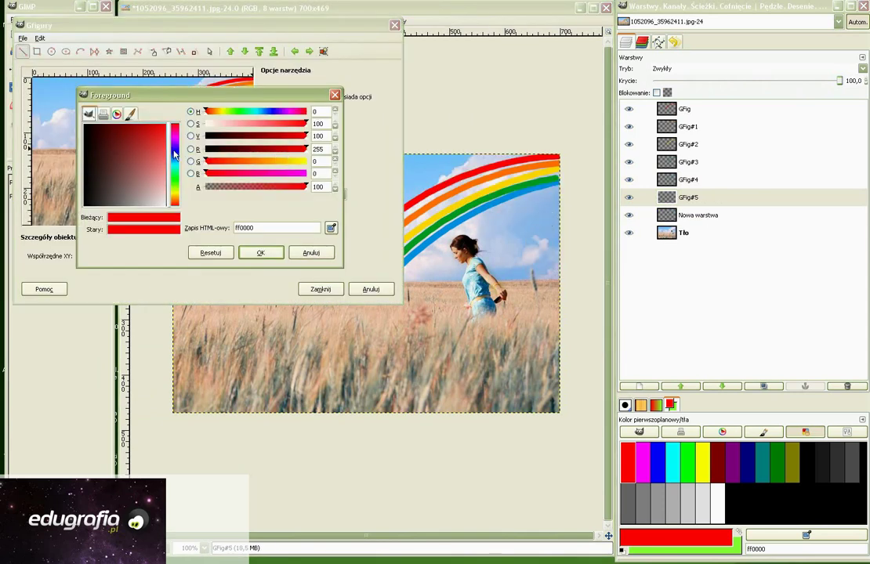
pyautogui.moveTo(174, 154); pyautogui.dragTo(174, 147)
pyautogui.click(260, 252)
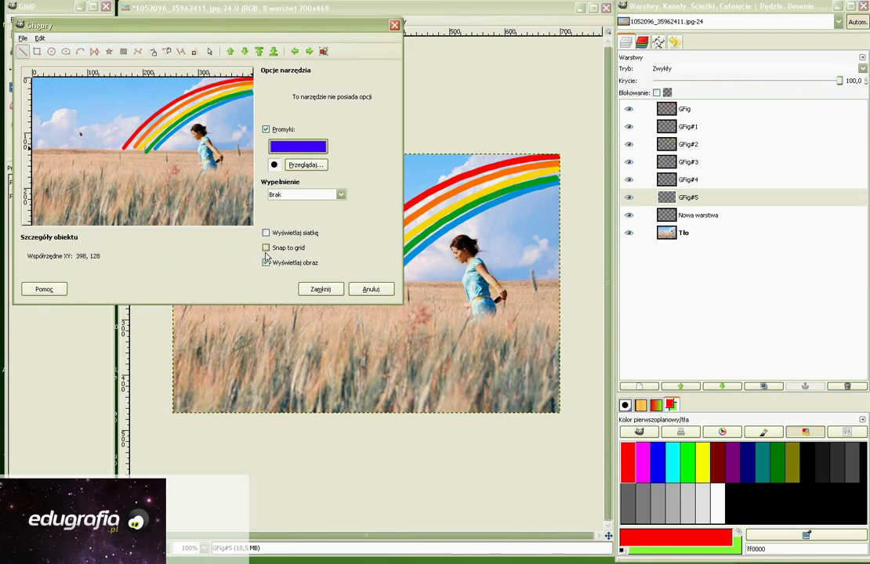
pyautogui.click(80, 51)
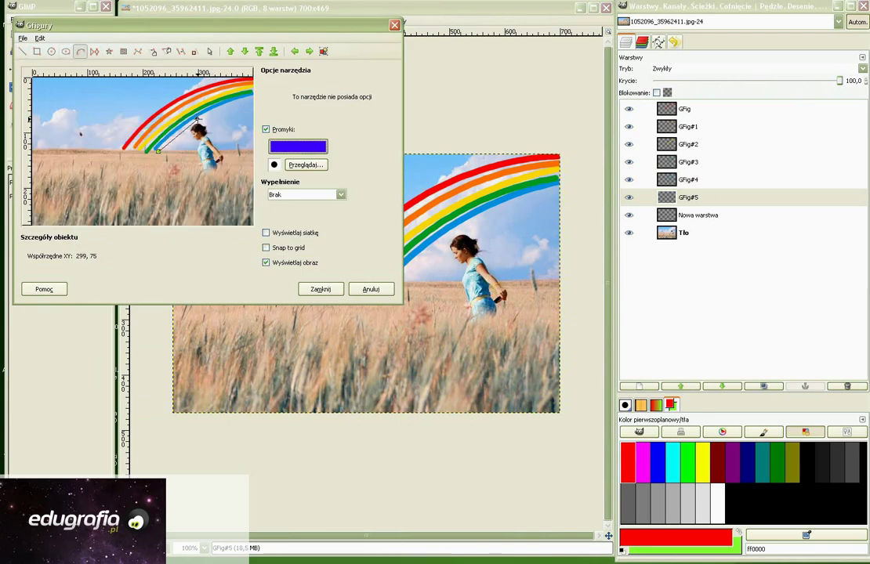
pyautogui.moveTo(156, 152); pyautogui.dragTo(254, 98)
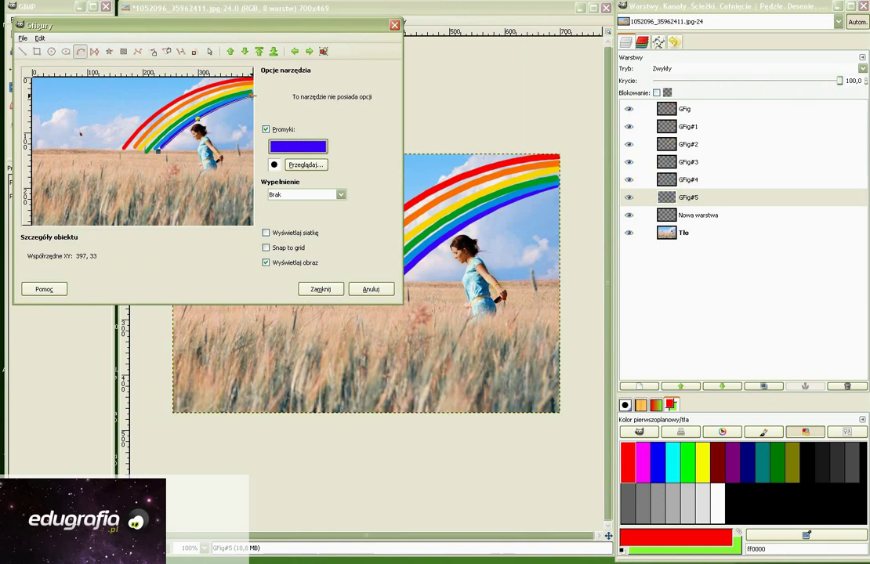
pyautogui.click(320, 290)
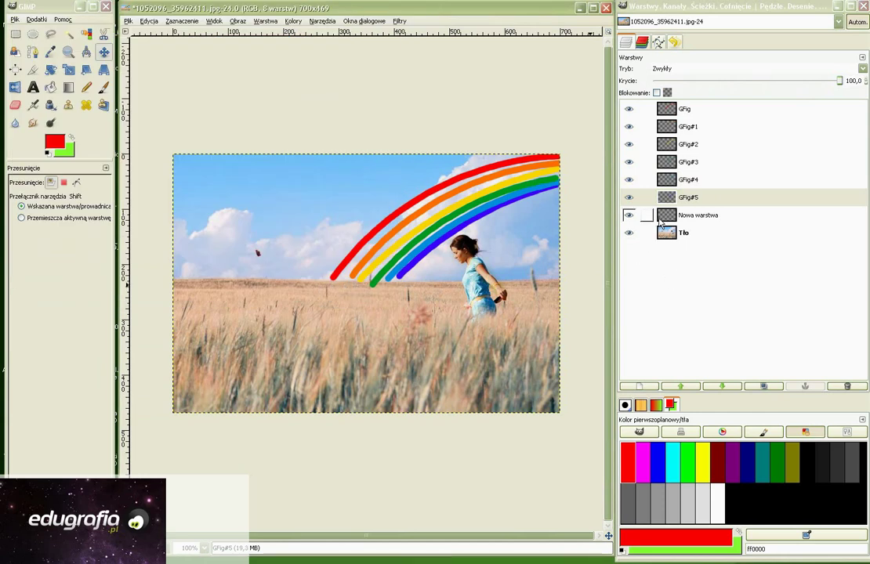
# Merge the six GFig arc layers down one by one into Nowa warstwa
pyautogui.click(679, 115)
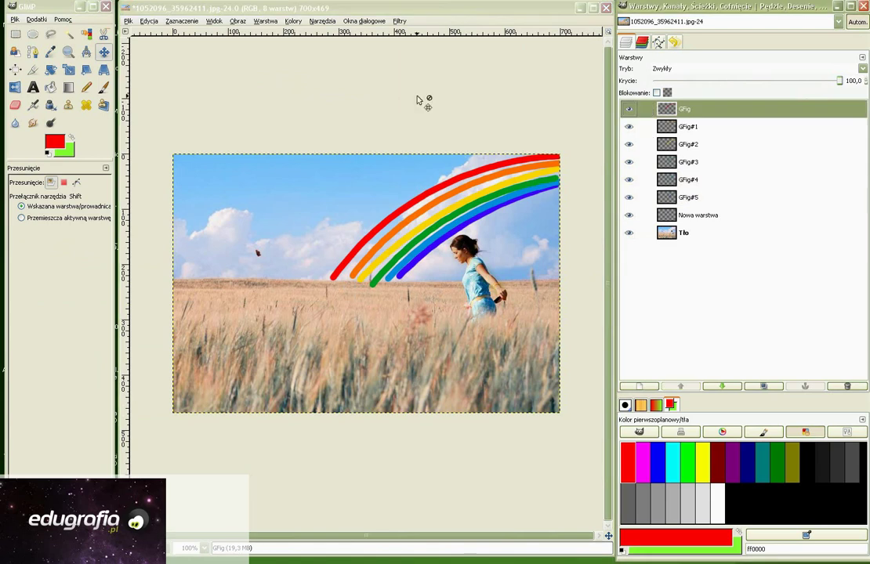
pyautogui.click(265, 21)
pyautogui.click(270, 70)
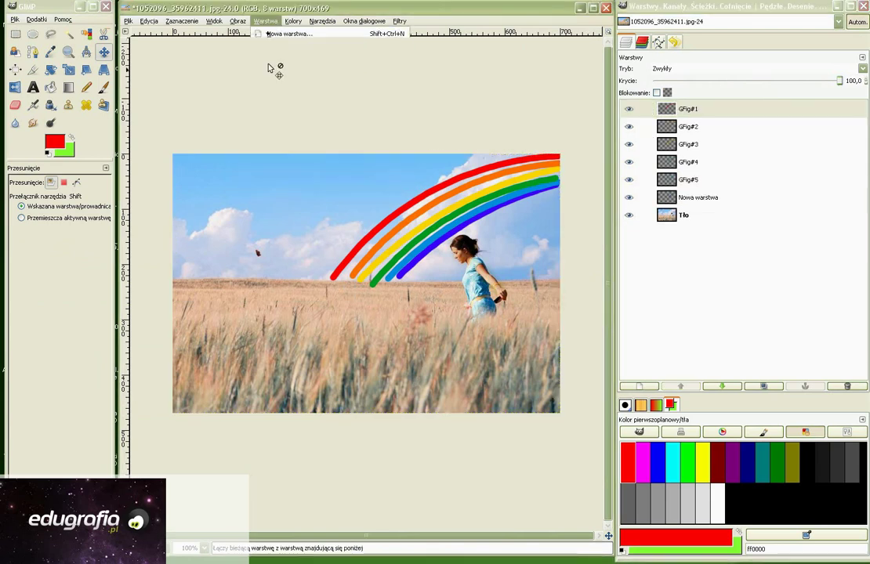
pyautogui.click(265, 21)
pyautogui.click(272, 69)
pyautogui.click(265, 21)
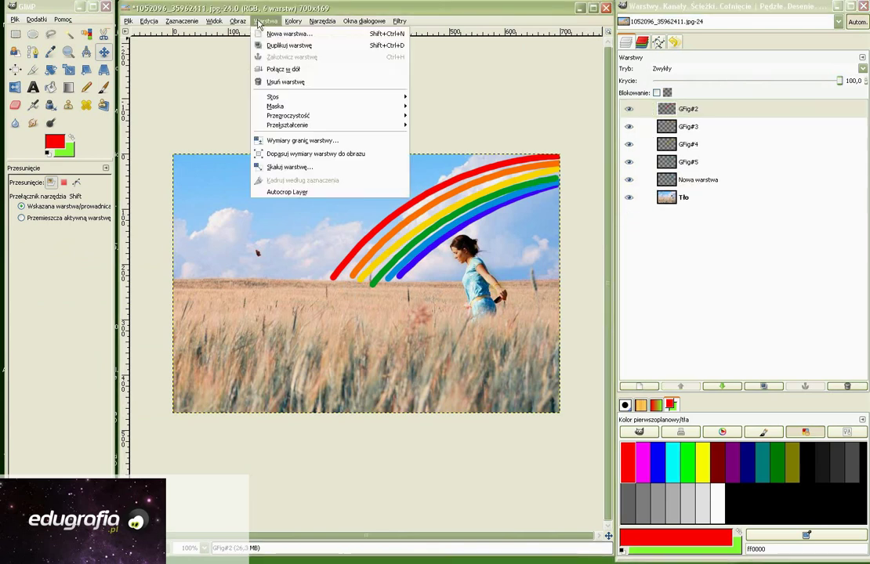
pyautogui.click(279, 69)
pyautogui.click(264, 21)
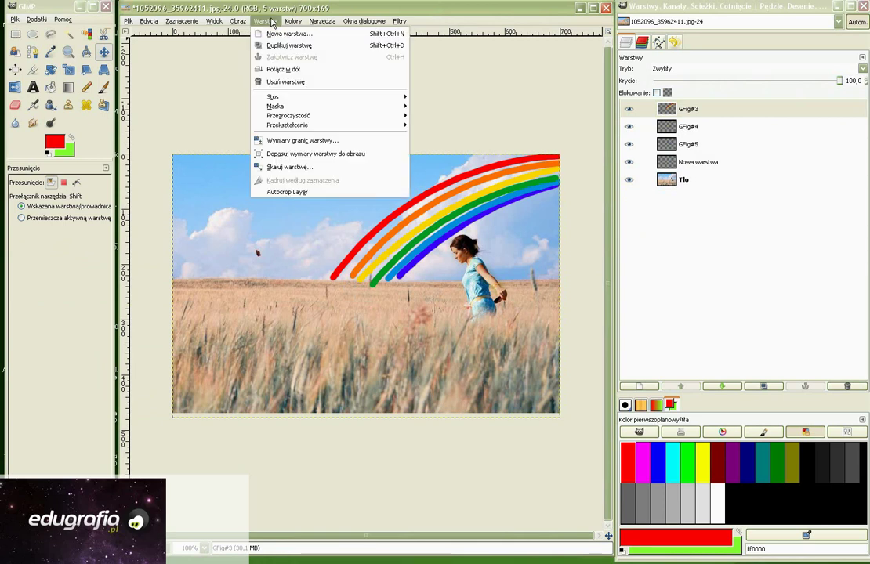
pyautogui.click(278, 69)
pyautogui.click(265, 21)
pyautogui.click(278, 69)
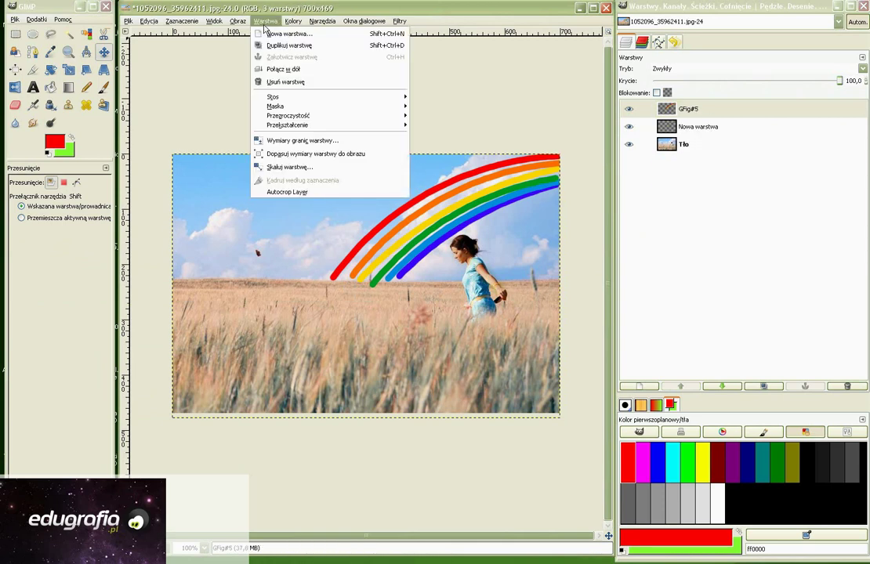
pyautogui.click(276, 69)
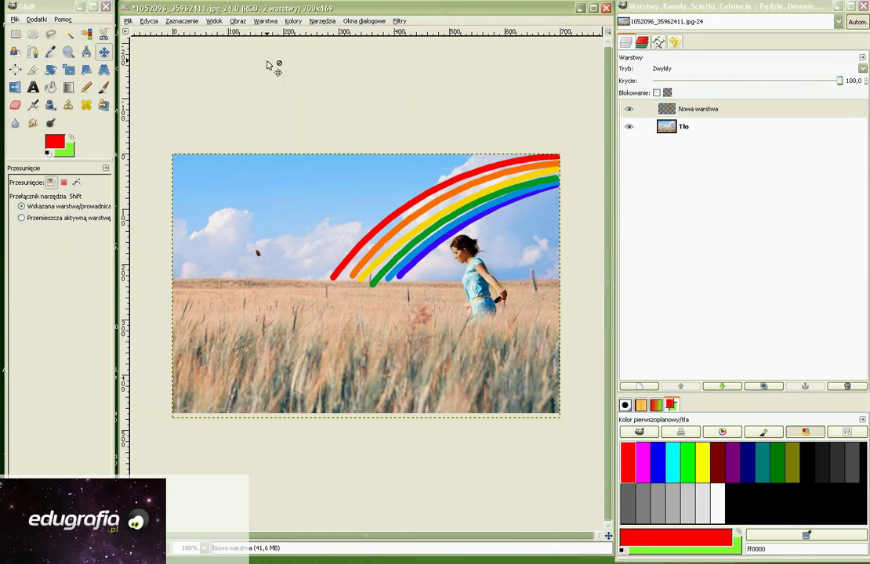
pyautogui.click(399, 21)
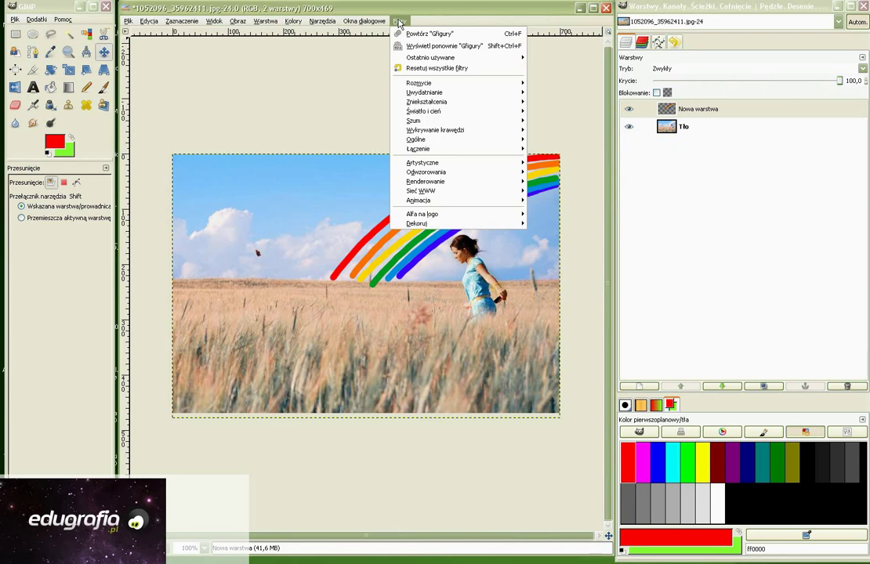
pyautogui.moveTo(427, 102)
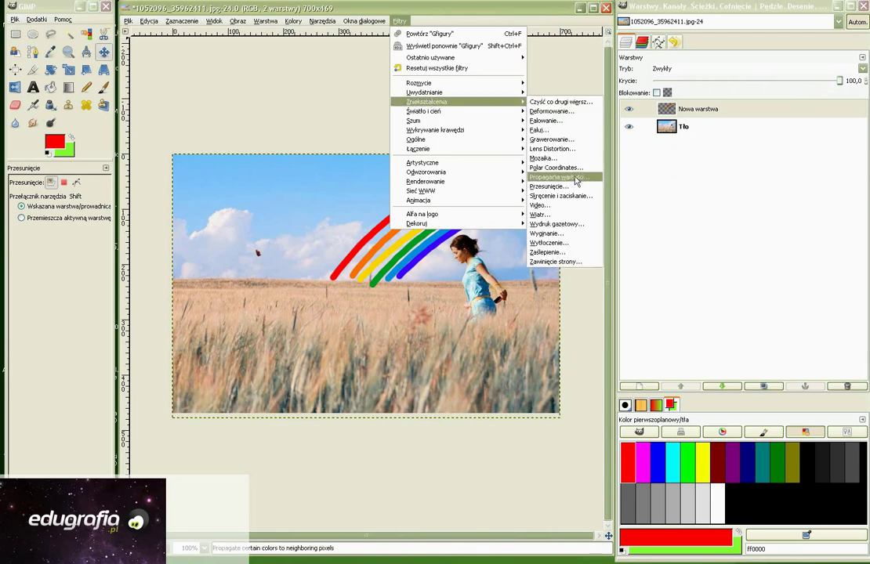
# Apply the Wind filter blowing left to streak the rainbow
pyautogui.click(553, 214)
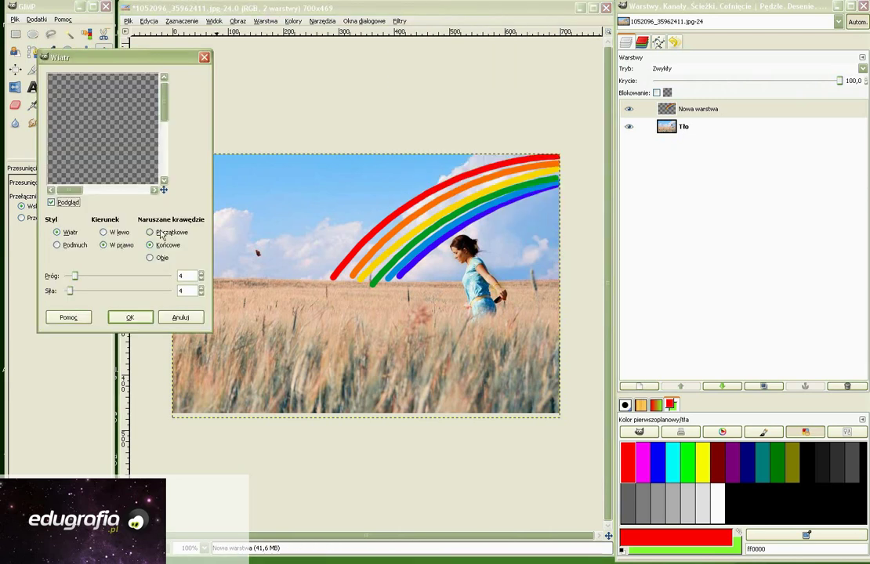
pyautogui.click(103, 233)
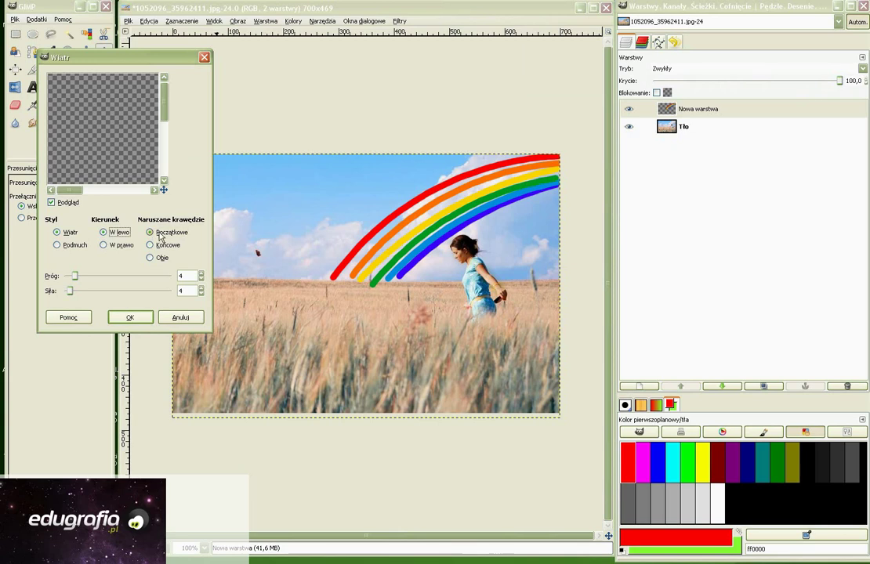
pyautogui.click(128, 316)
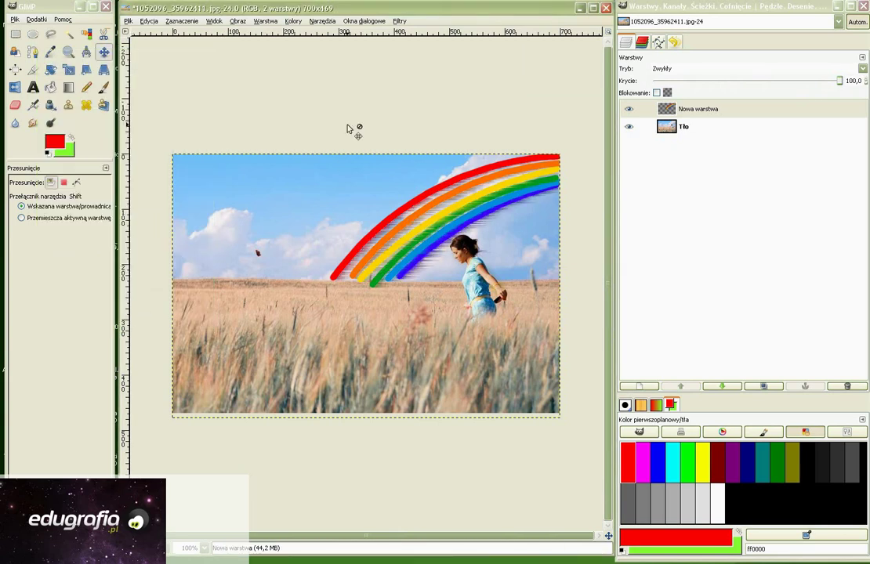
# Apply Wind again blowing right from the trailing edges
pyautogui.click(399, 22)
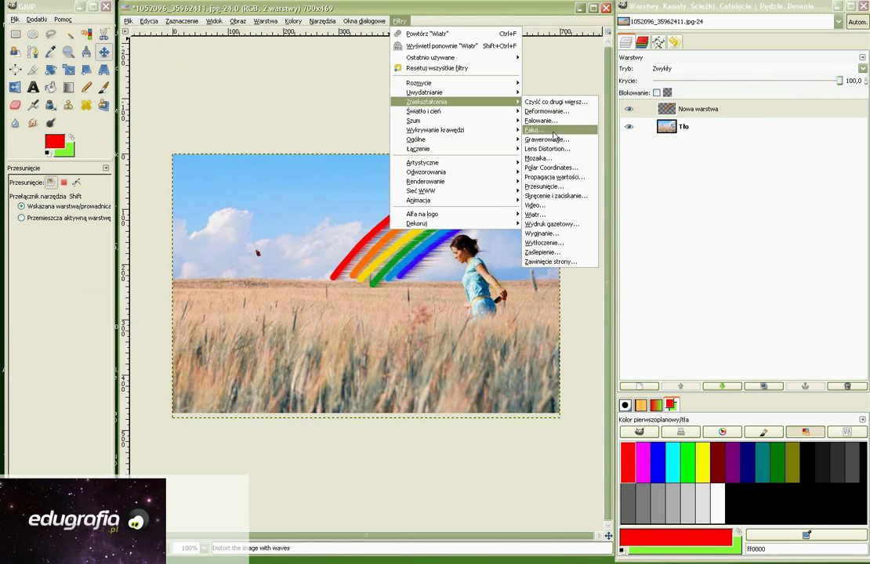
pyautogui.click(533, 217)
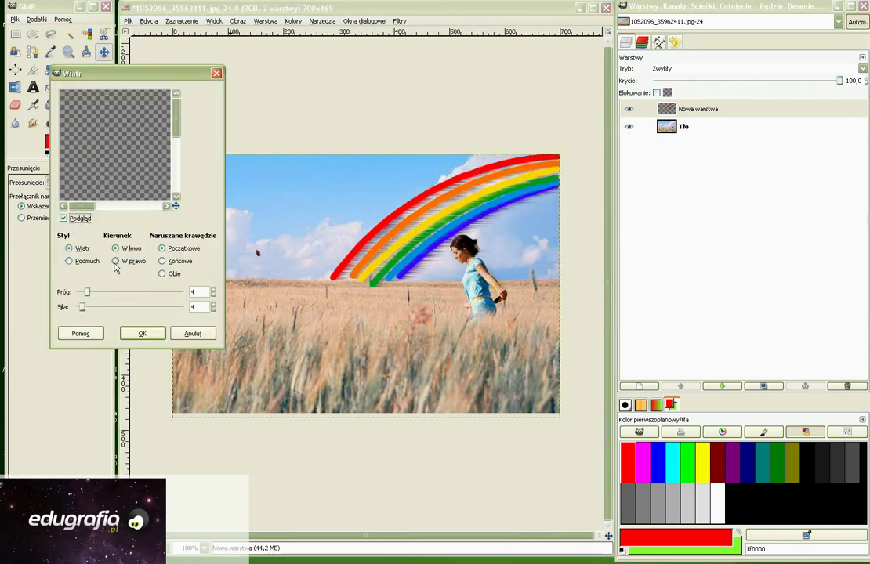
pyautogui.click(115, 261)
pyautogui.click(163, 261)
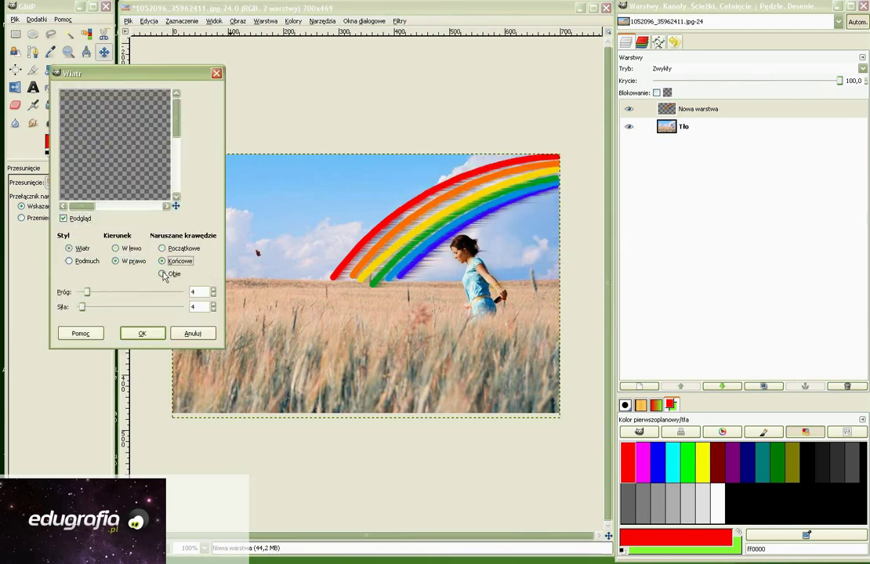
pyautogui.click(156, 334)
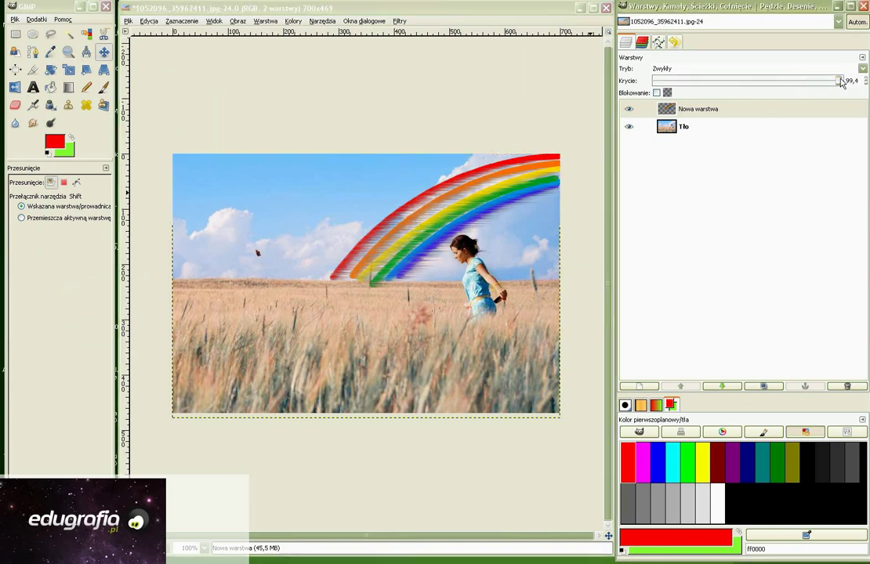
# Set the rainbow layer to about 60% opacity and apply a Gaussian blur of radius 7
pyautogui.moveTo(839, 81)
pyautogui.mouseDown()
pyautogui.moveTo(722, 86)
pyautogui.moveTo(798, 84)
pyautogui.moveTo(763, 87)
pyautogui.mouseUp()
pyautogui.click(399, 21)
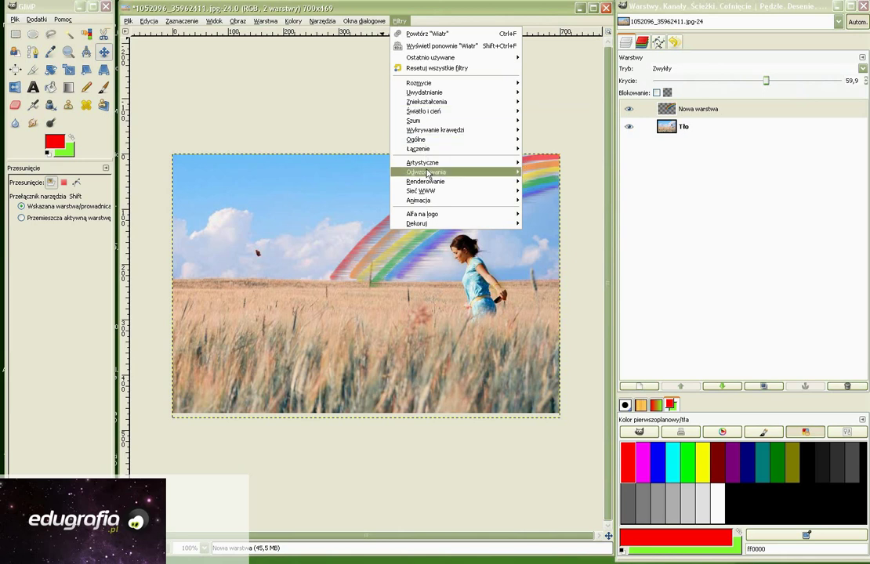
pyautogui.moveTo(424, 92)
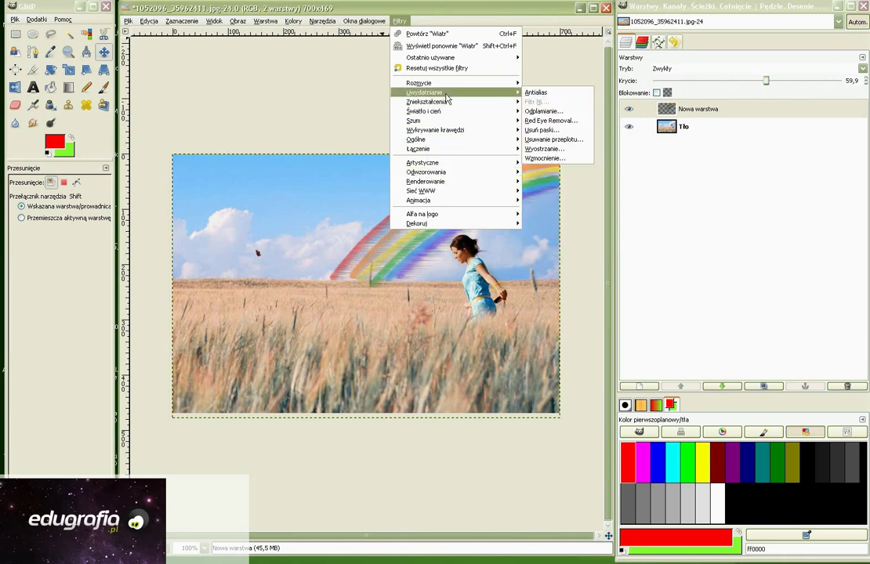
pyautogui.click(542, 105)
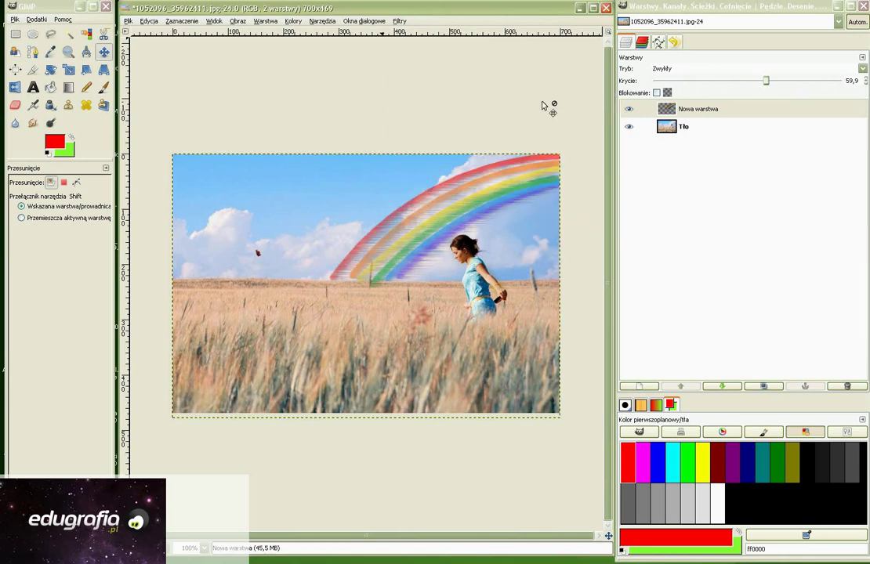
pyautogui.tripleClick(118, 267)
pyautogui.write('7')
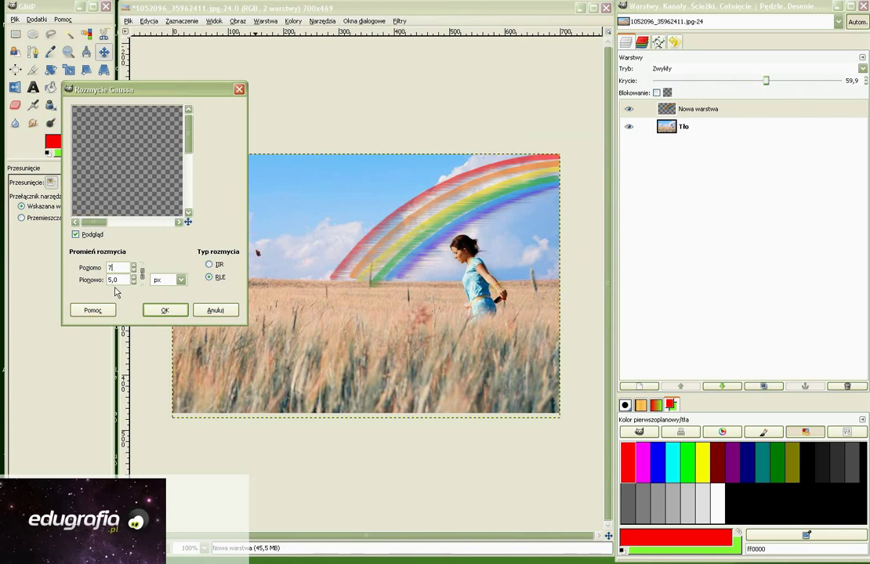
pyautogui.click(165, 310)
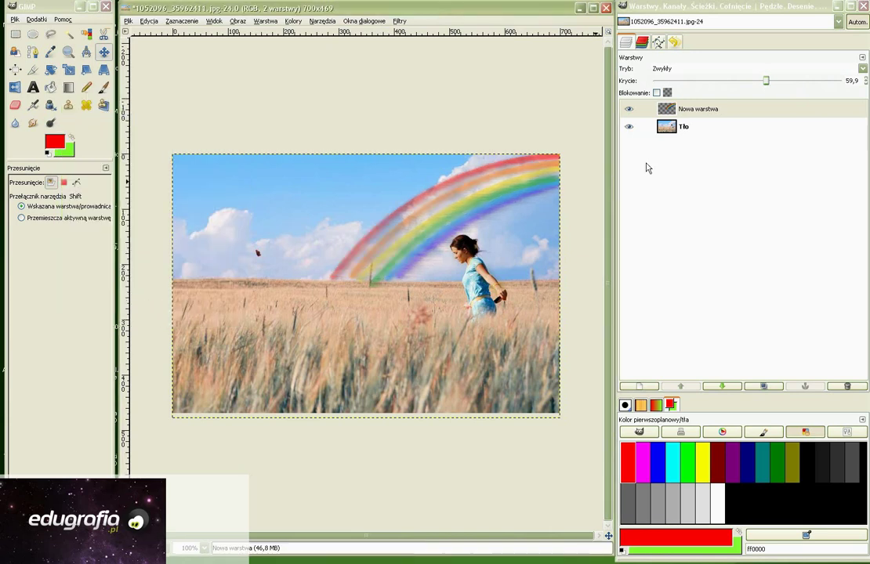
# Drop rainbow opacity to 31.3 and move the layer 12 px right, 11 px down
pyautogui.moveTo(769, 87); pyautogui.dragTo(748, 85)
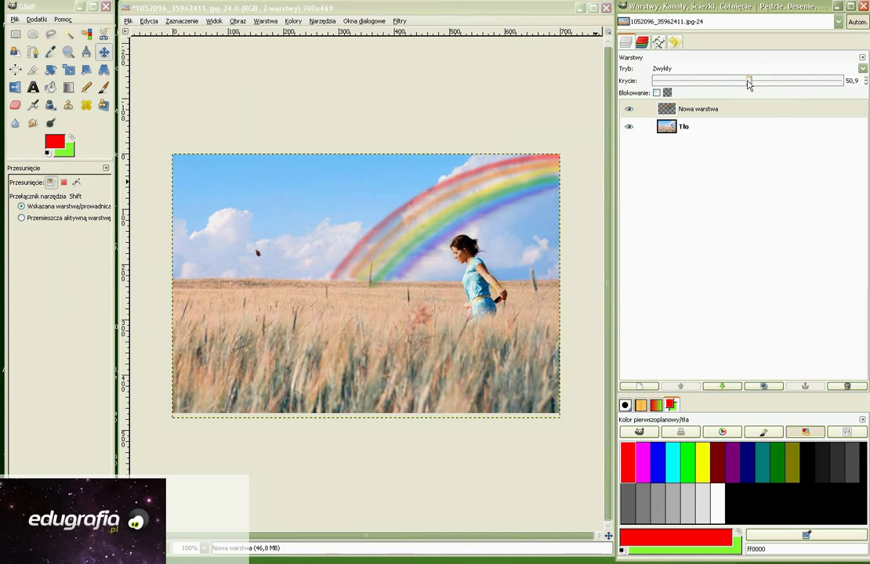
pyautogui.moveTo(748, 84); pyautogui.dragTo(713, 84)
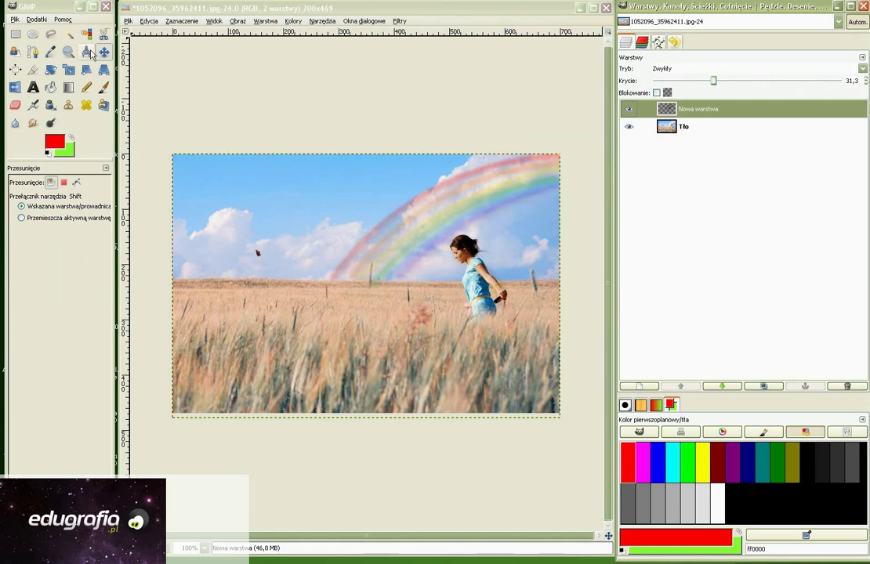
pyautogui.moveTo(418, 194); pyautogui.dragTo(435, 199)
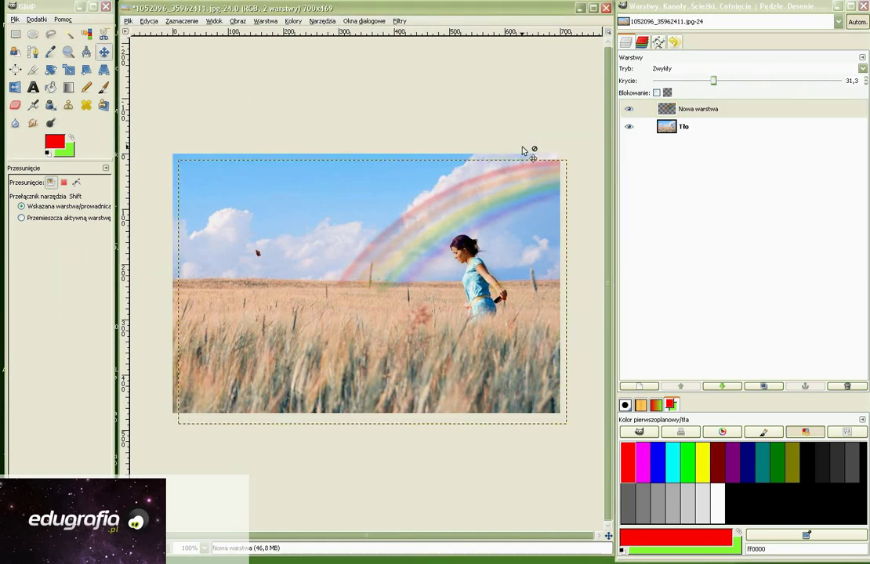